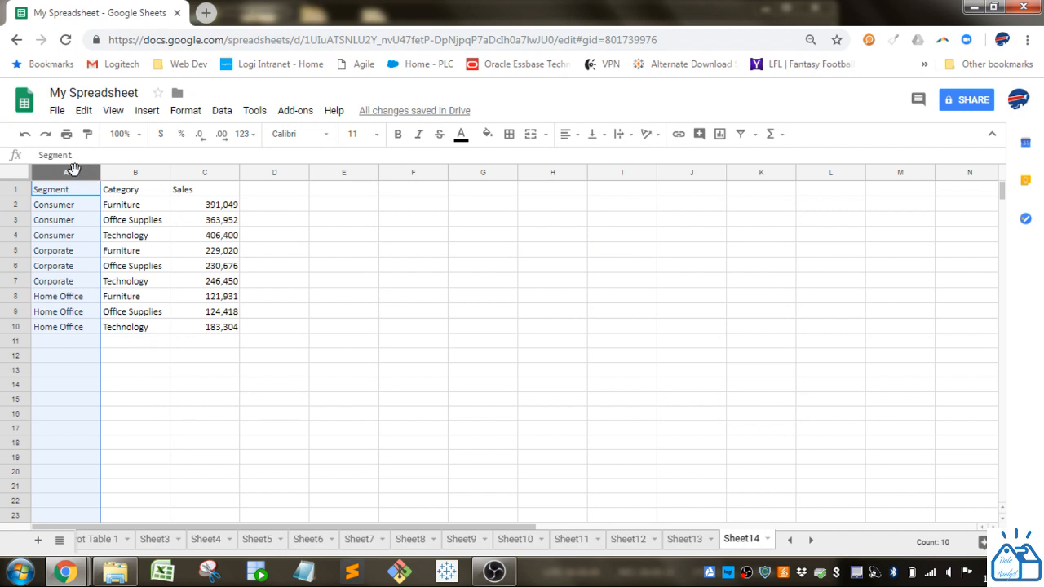
left_click(131, 174)
left_click(204, 173)
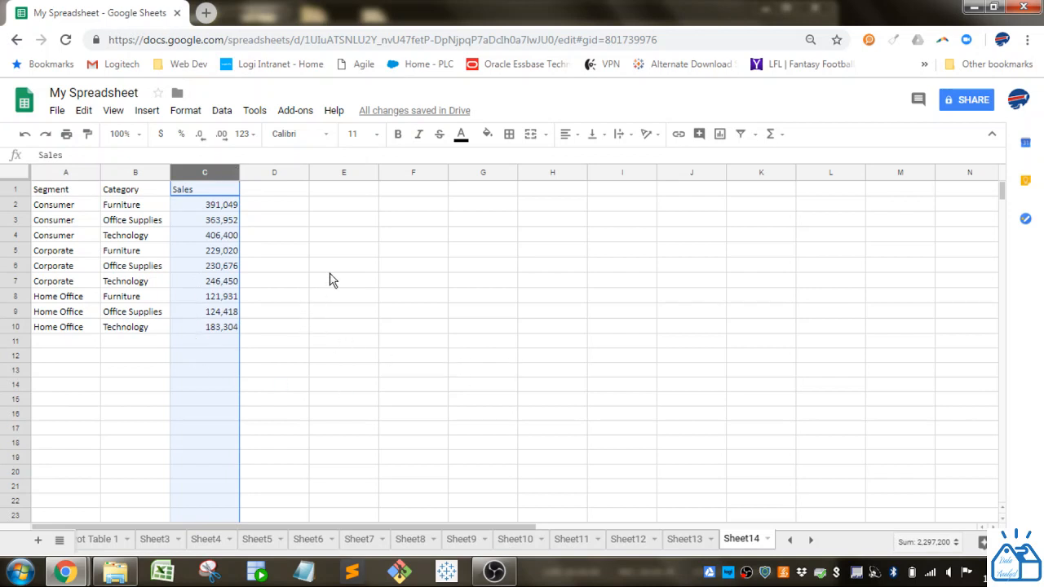
left_click(342, 238)
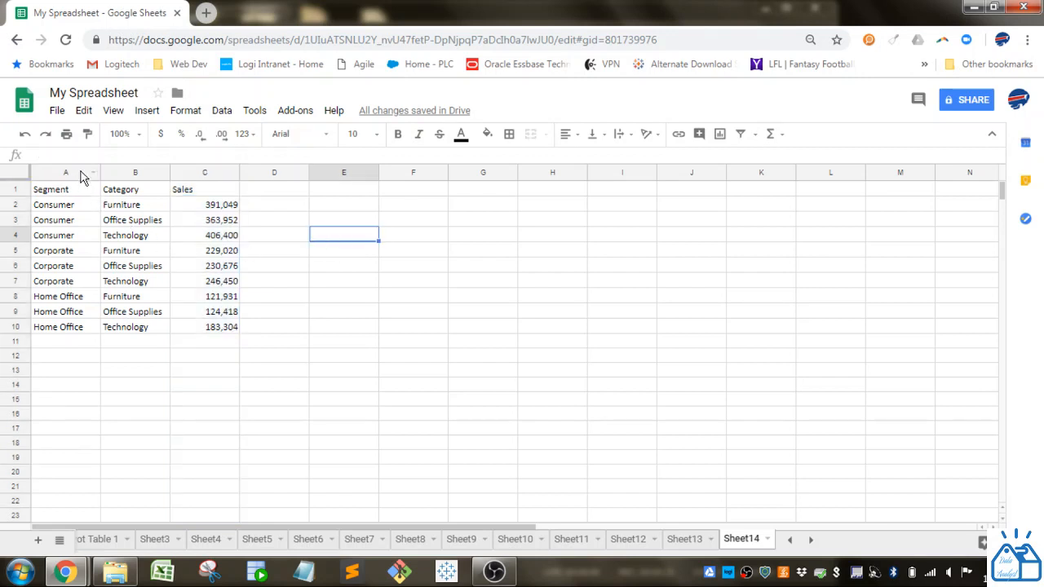
left_click_drag(80, 172, 128, 168)
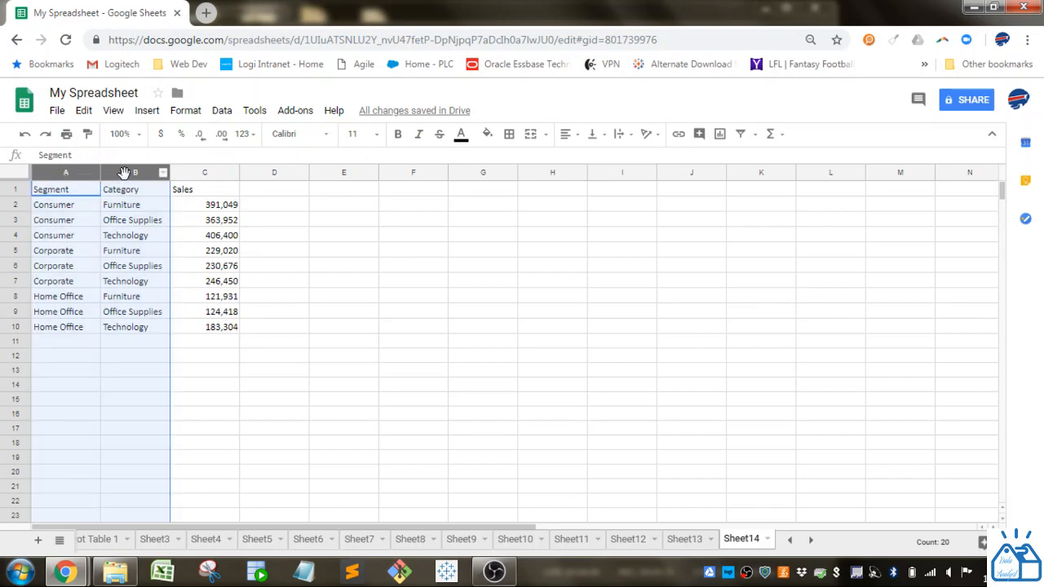
List the distinct segments from cell E1 with the formula =UNIQUE(A2:A10)
left_click(352, 194)
type("=uni")
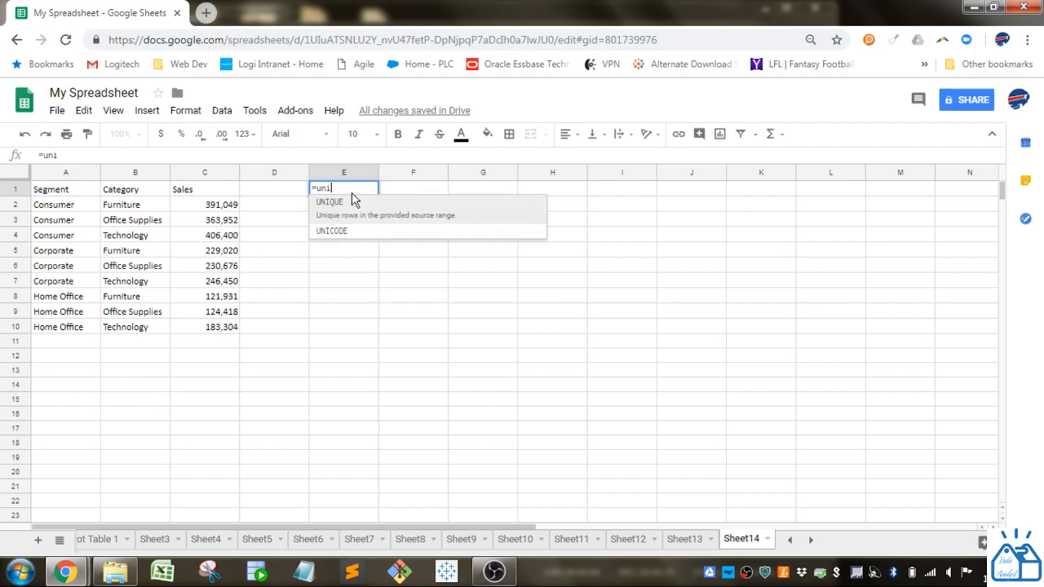
key("Tab")
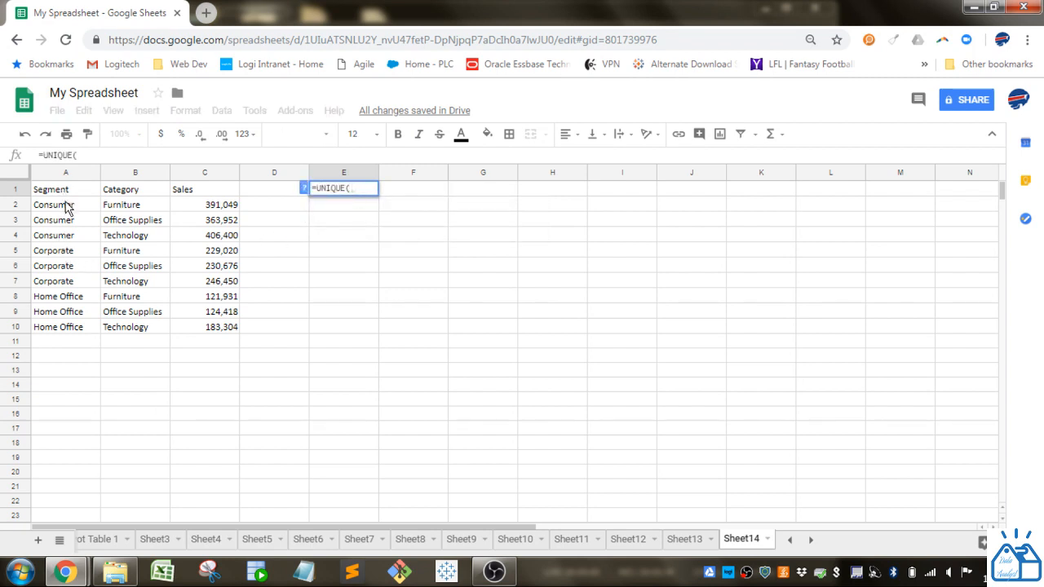
left_click_drag(66, 205, 70, 331)
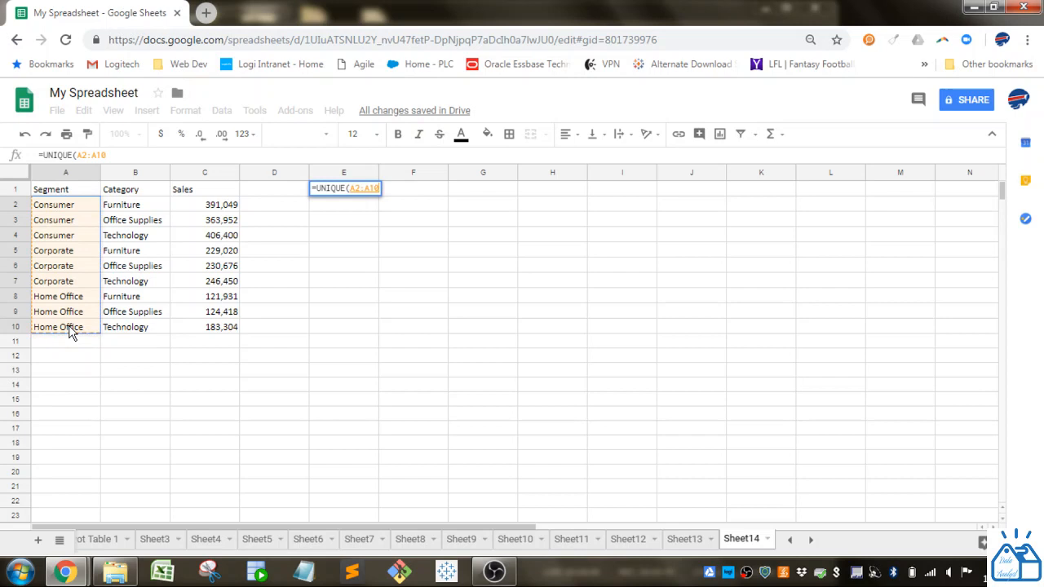
key("Return")
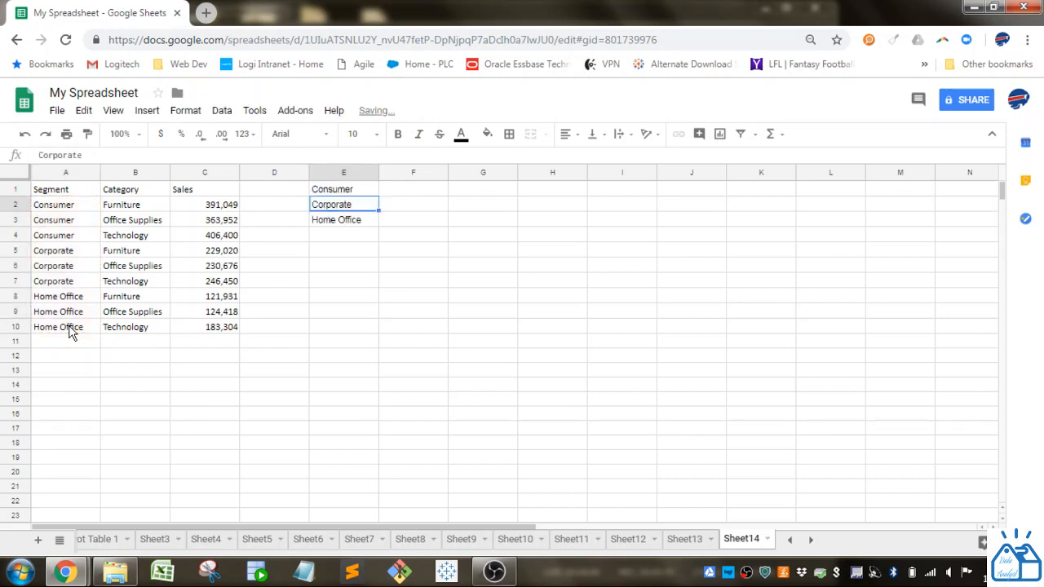
Move the list of distinct segments down one row so it occupies E2:E4
left_click(357, 195)
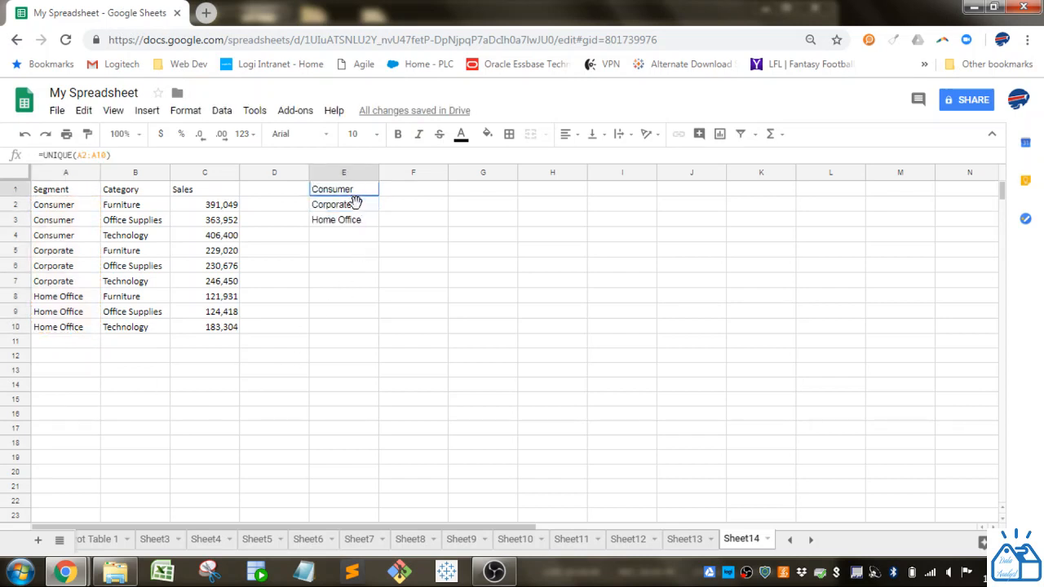
left_click_drag(357, 201, 359, 225)
left_click_drag(310, 185, 321, 205)
left_click(343, 308)
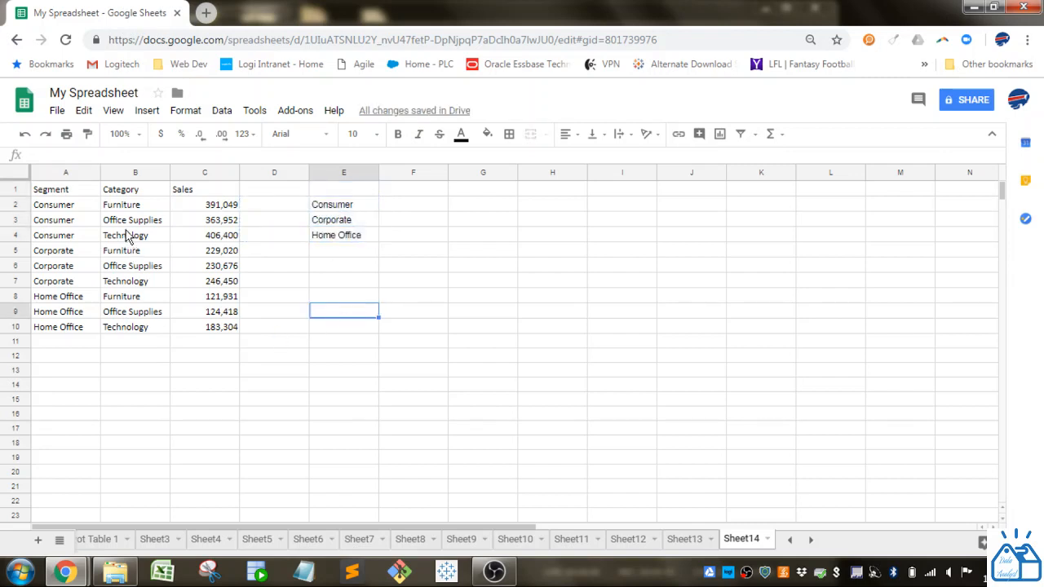
List the distinct categories from cell F1 with the formula =UNIQUE(B2:B10)
left_click(414, 189)
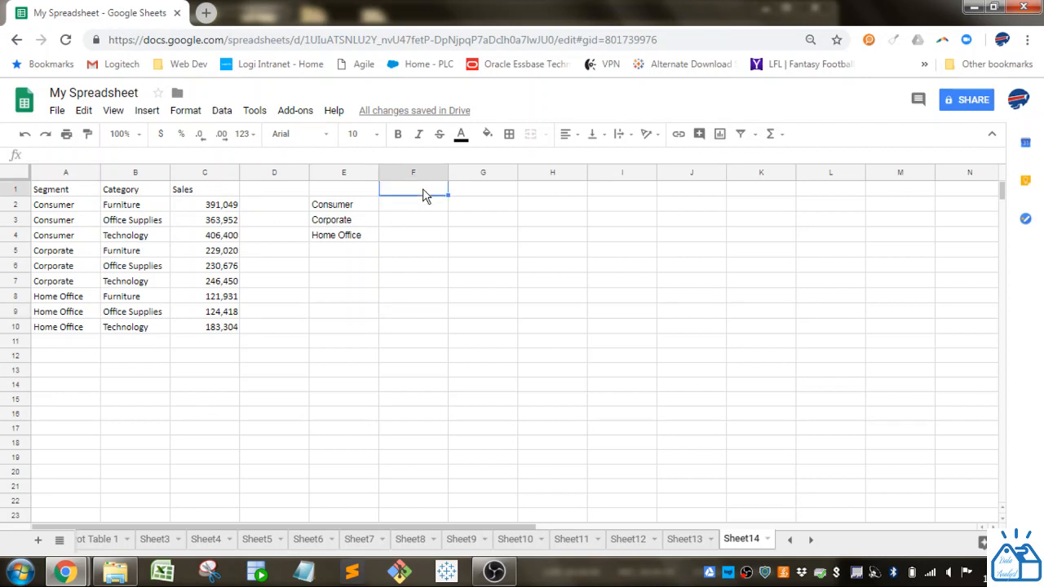
type("=uni")
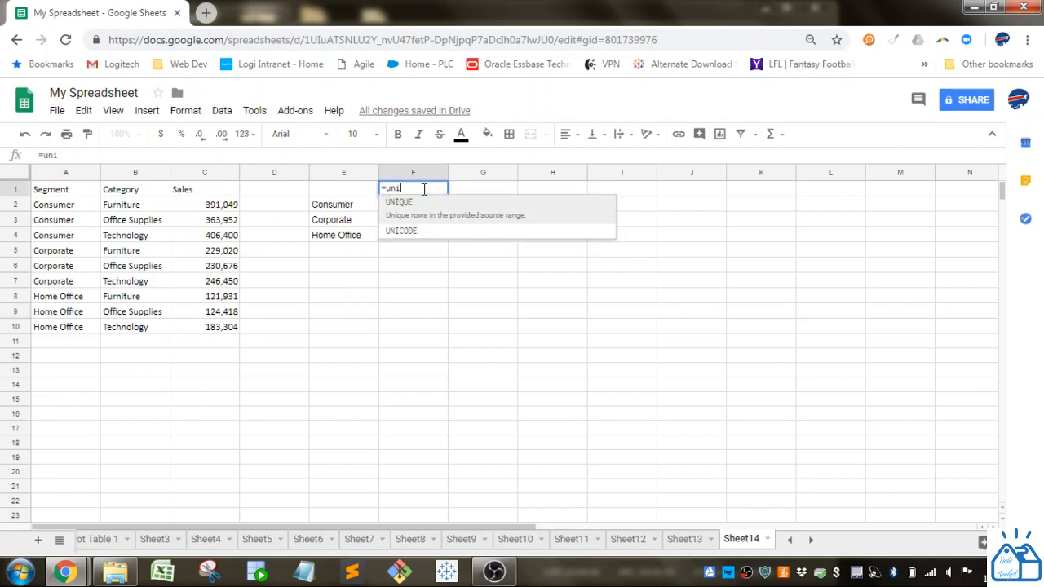
key("Tab")
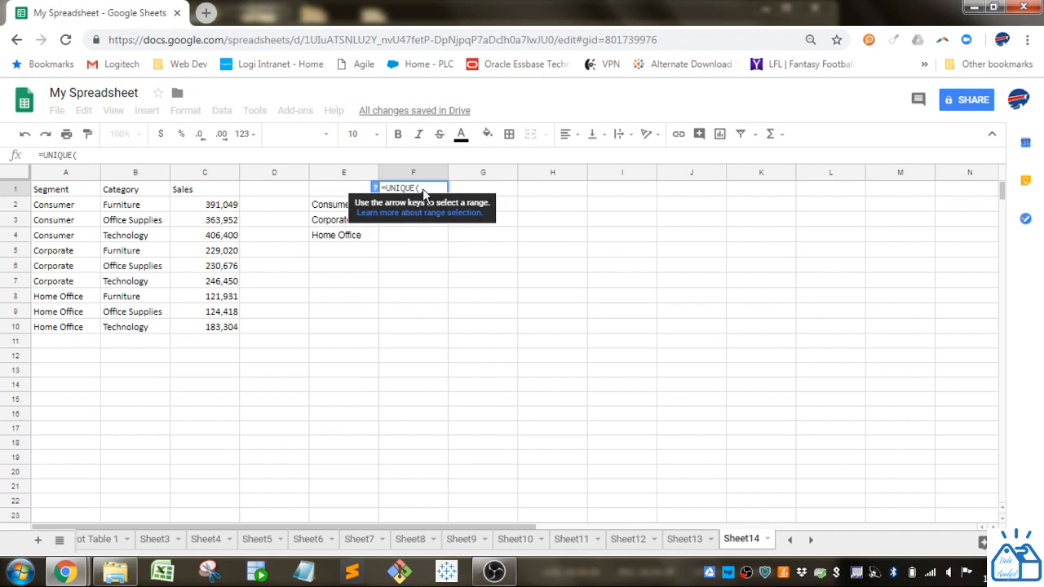
left_click_drag(147, 206, 147, 328)
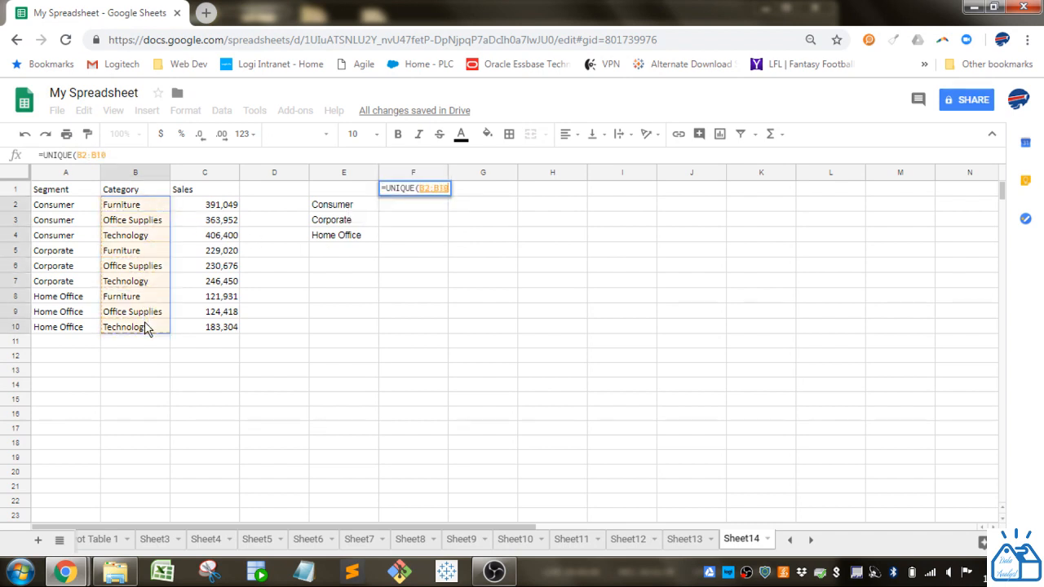
key("Return")
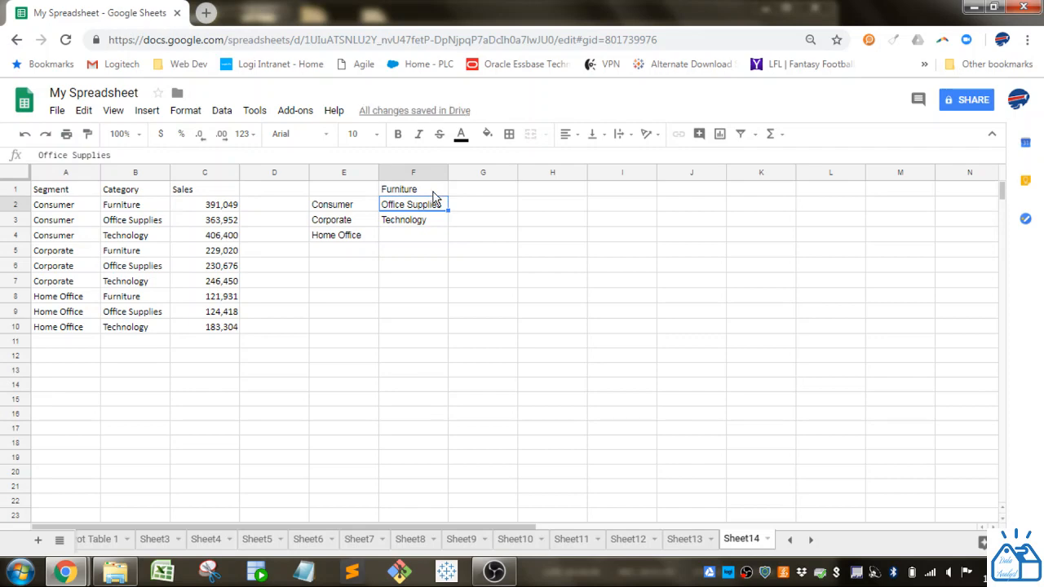
Copy the category list in F1:F3 and paste it over itself as values only
left_click_drag(432, 192, 434, 225)
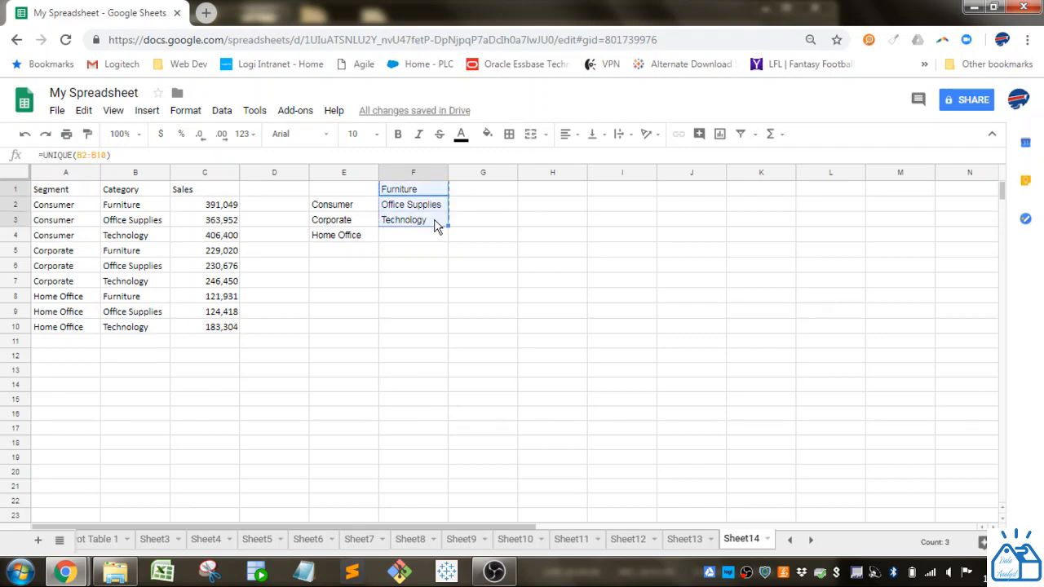
left_click(83, 113)
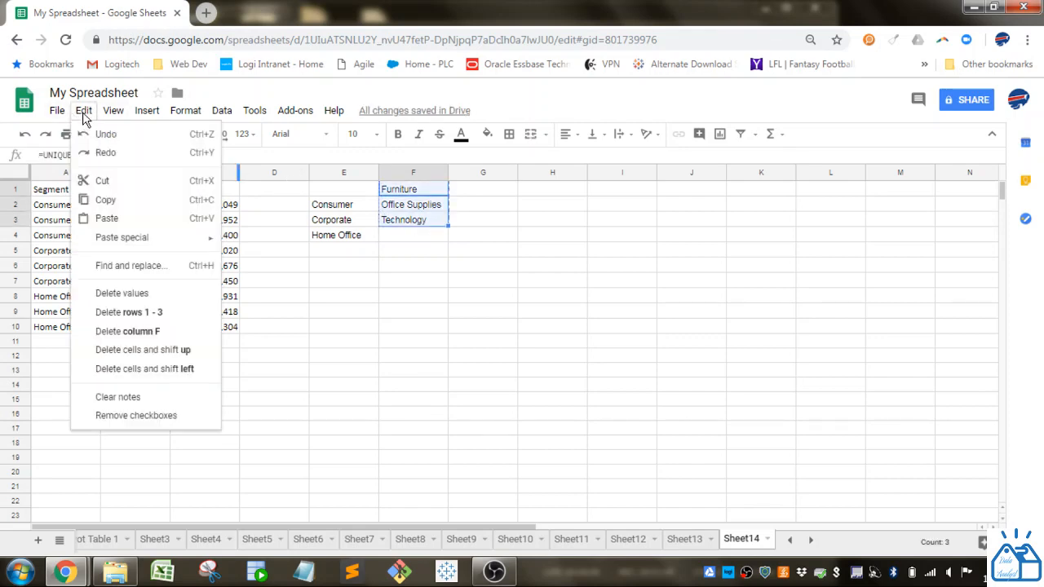
mouse_move(129, 236)
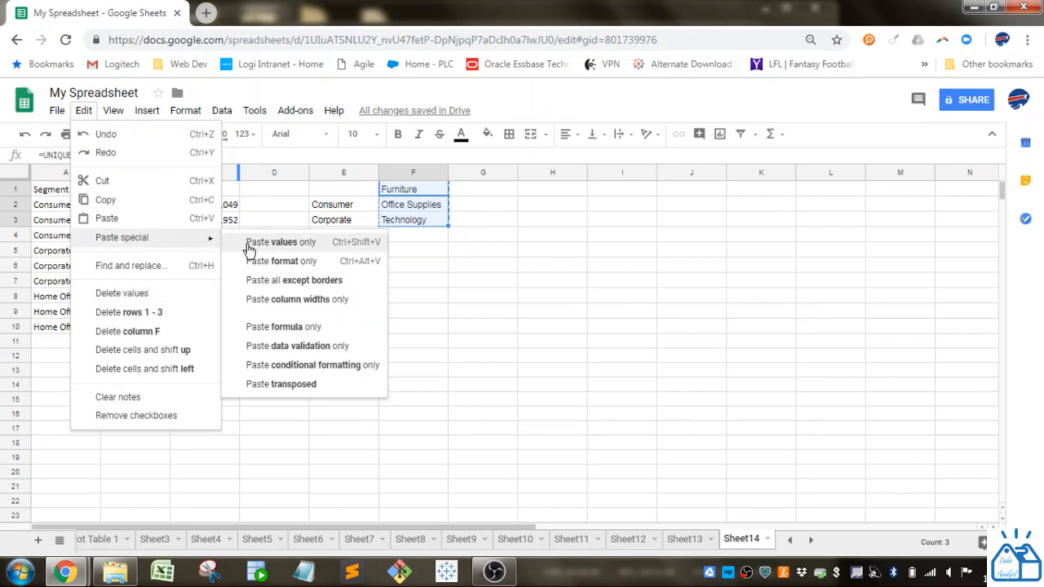
left_click(252, 242)
left_click(427, 235)
left_click(424, 193)
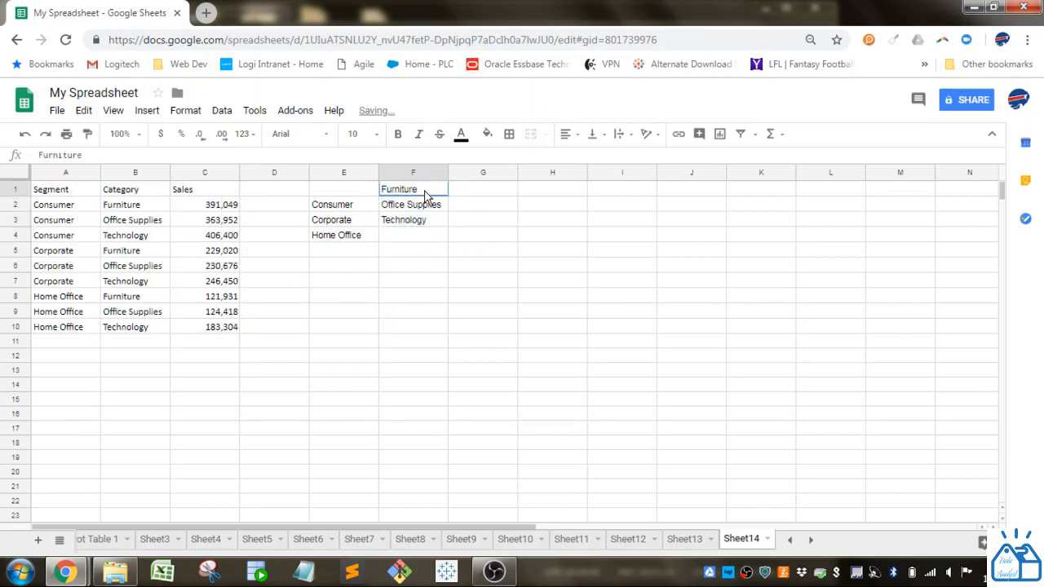
Arrange the categories as column headers by moving Office Supplies to G1 and Technology to H1
left_click_drag(424, 196, 476, 189)
left_click(424, 206)
left_click(427, 219)
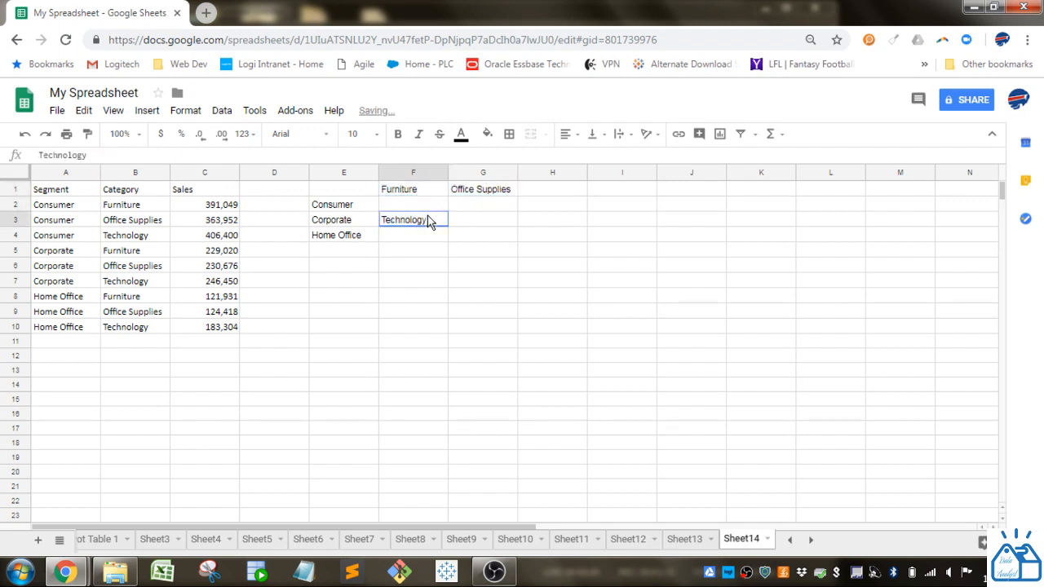
left_click_drag(418, 212, 538, 191)
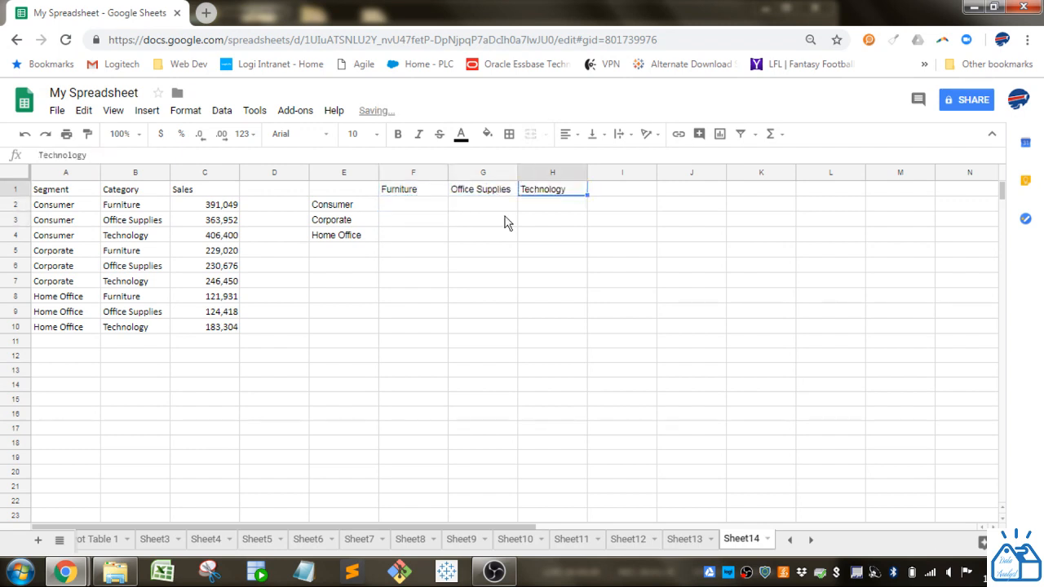
left_click(428, 206)
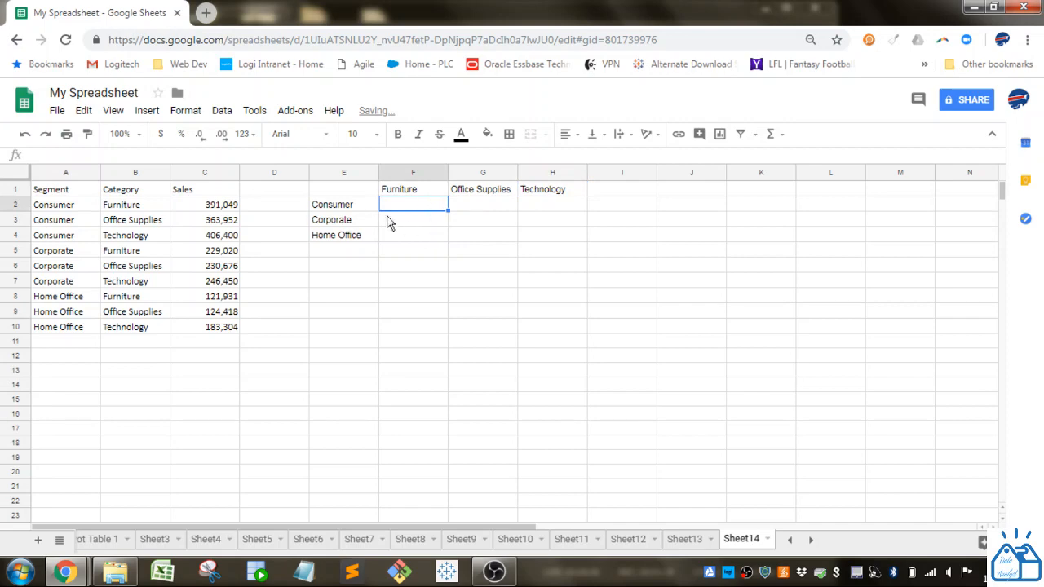
left_click(83, 111)
mouse_move(122, 237)
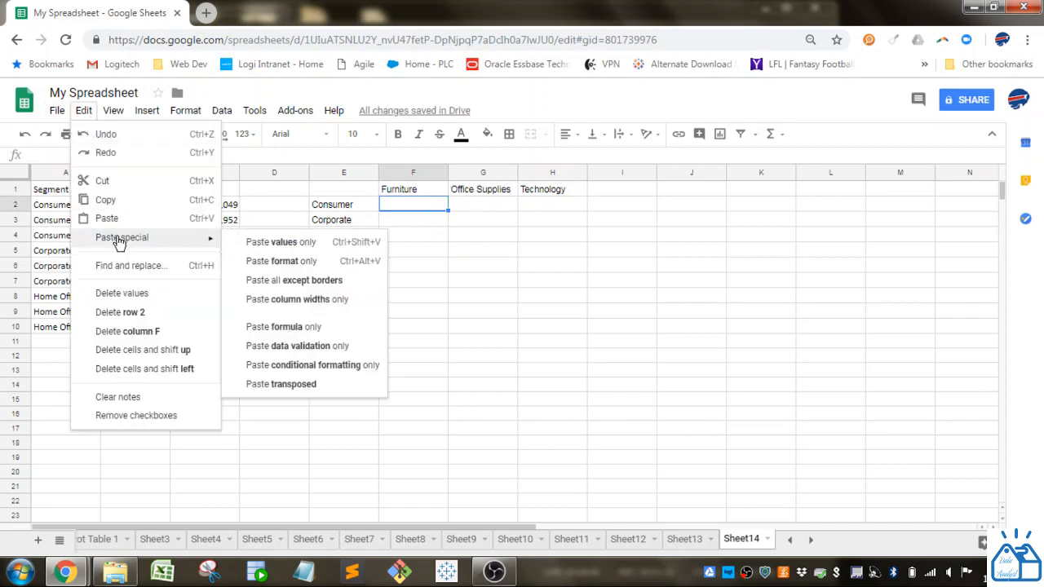
left_click(431, 222)
left_click(424, 212)
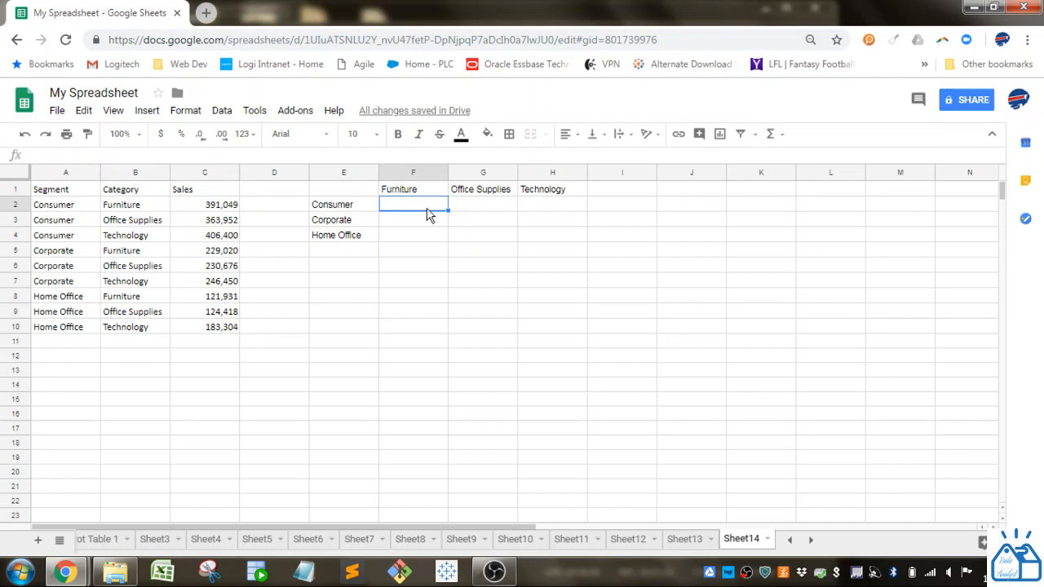
left_click_drag(216, 207, 216, 332)
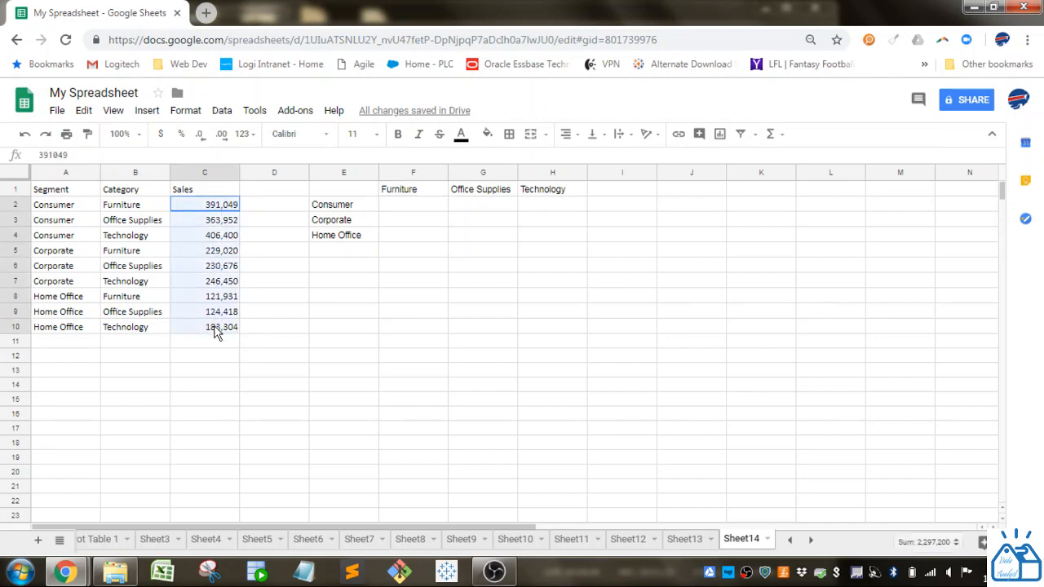
left_click_drag(433, 209, 538, 242)
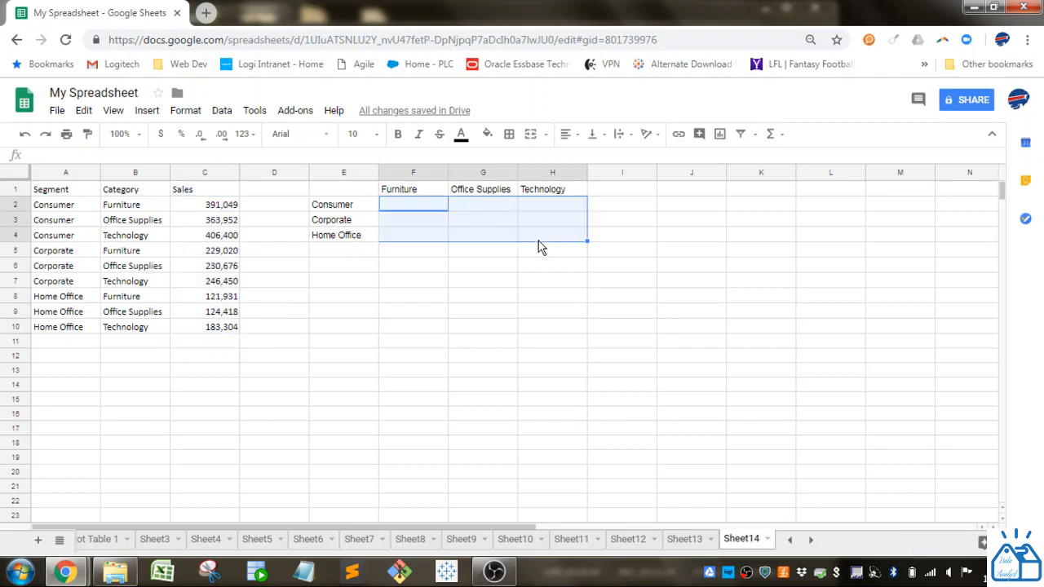
Start a SUMIFS formula in cell F2 with the absolute Sales column $C:$C as the sum range
left_click(412, 212)
type("=")
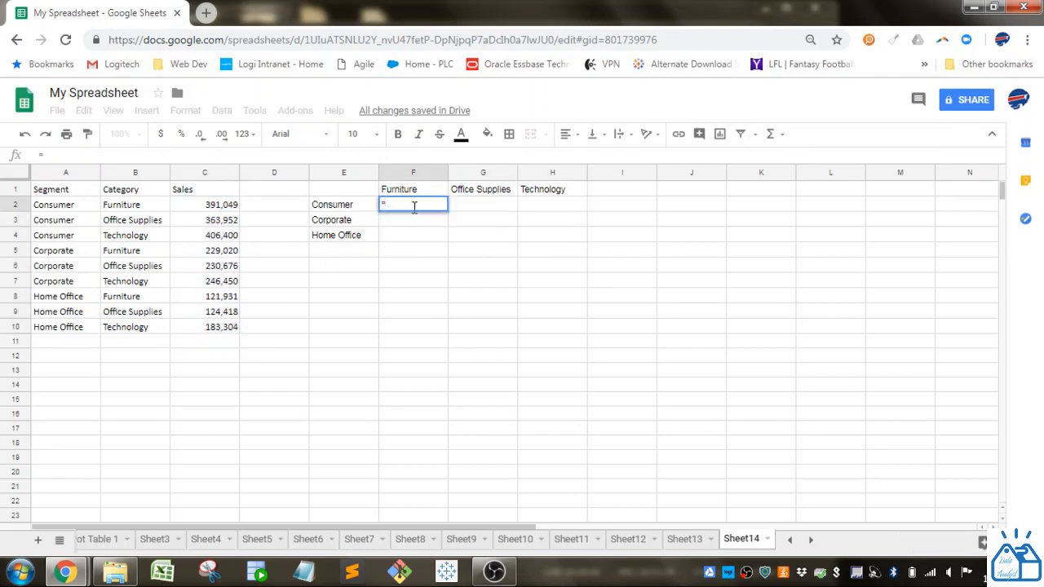
type("sumifs")
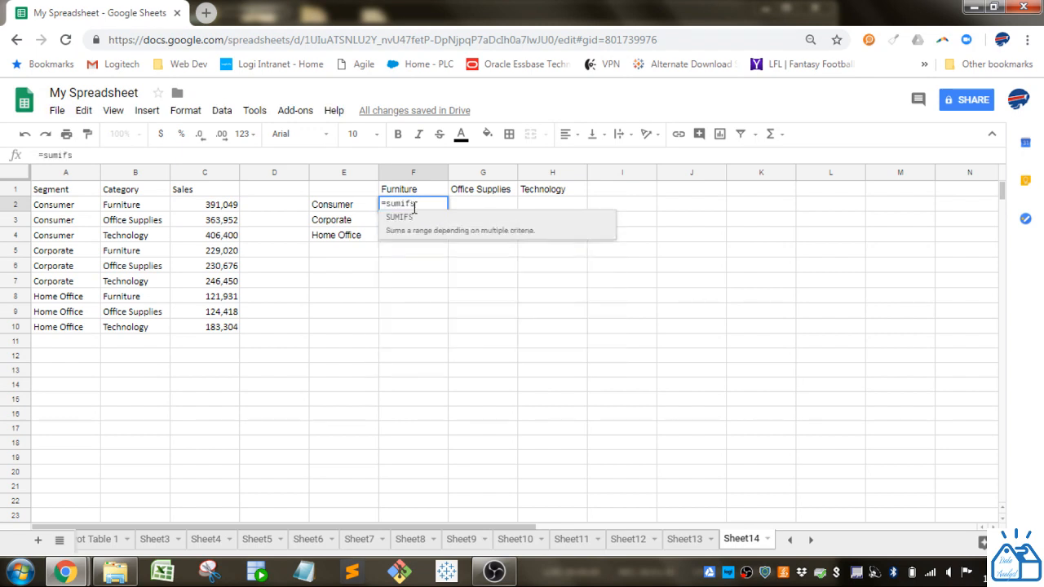
type("(")
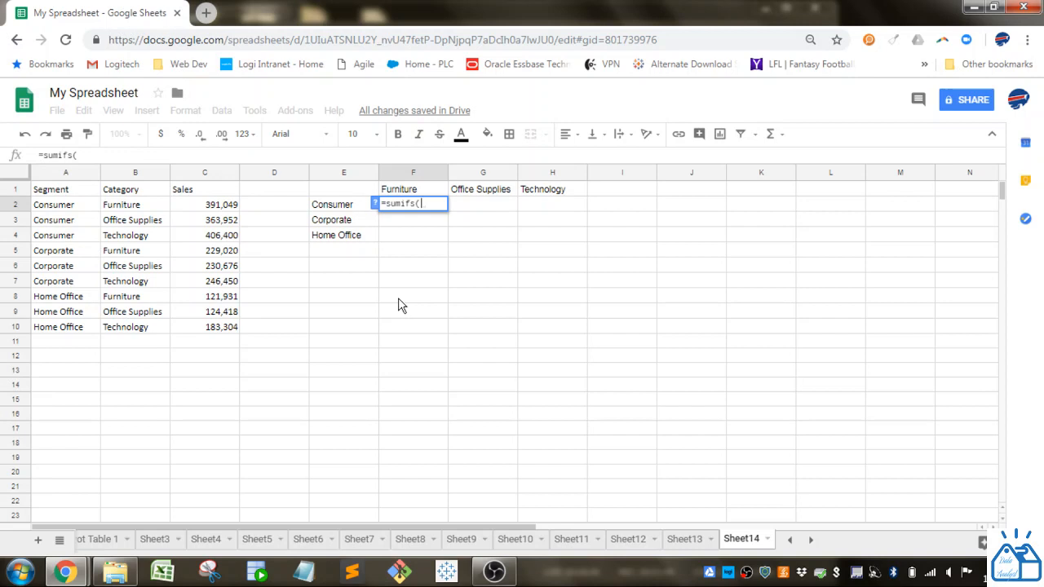
left_click(198, 175)
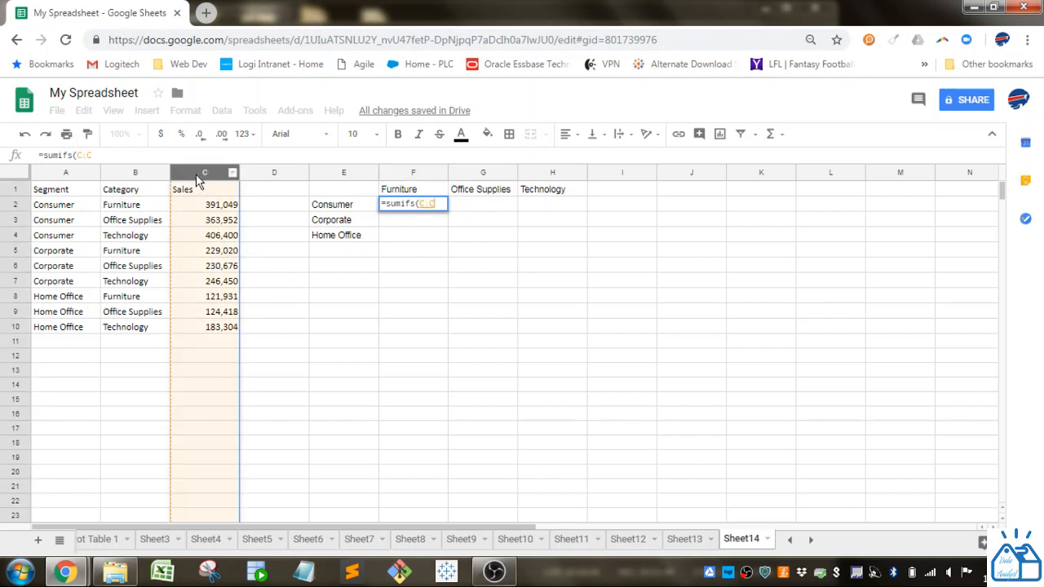
key("F4")
type(",")
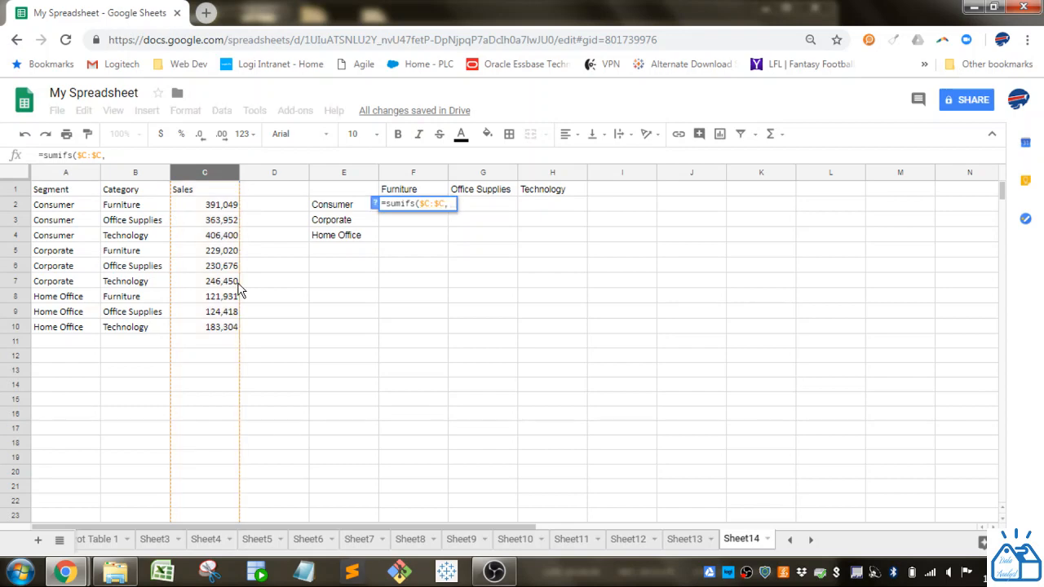
Add the segment condition to the SUMIFS formula, using $A:$A as criteria range and $E2 as criterion with only its column locked
left_click(49, 173)
key("F4")
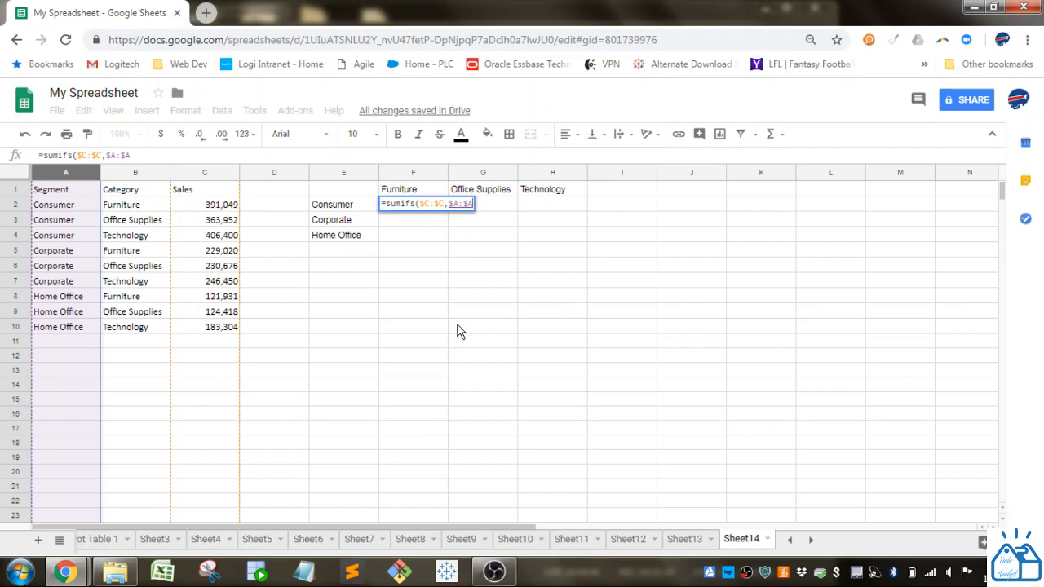
type(",")
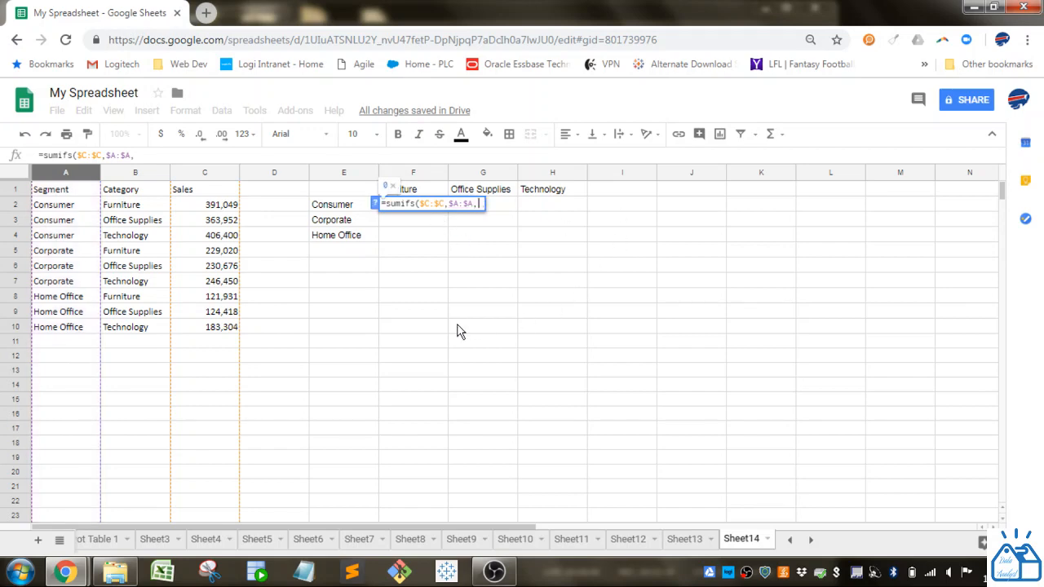
left_click(348, 213)
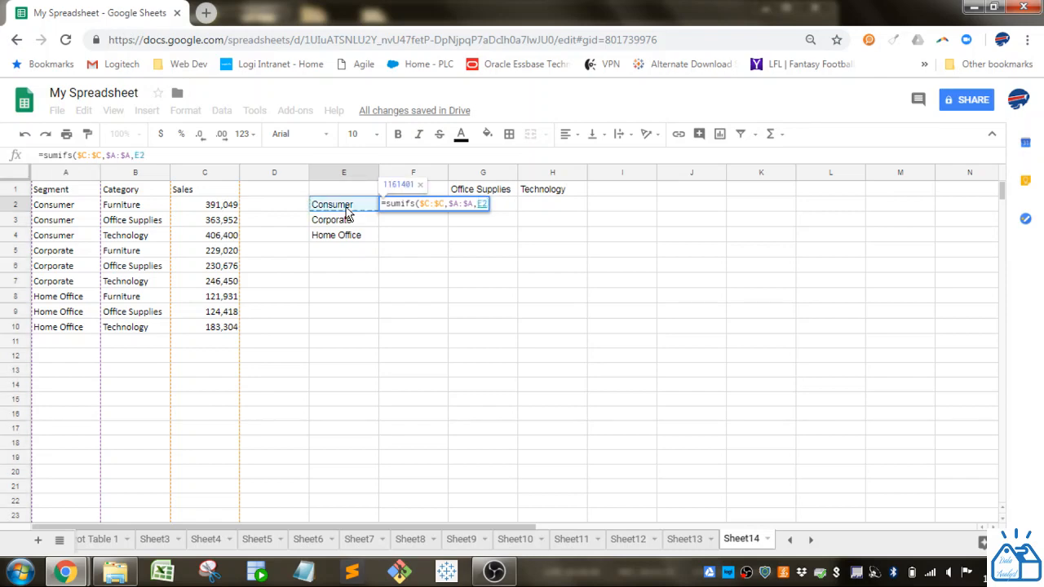
key("F4")
key("F4")
key("F4")
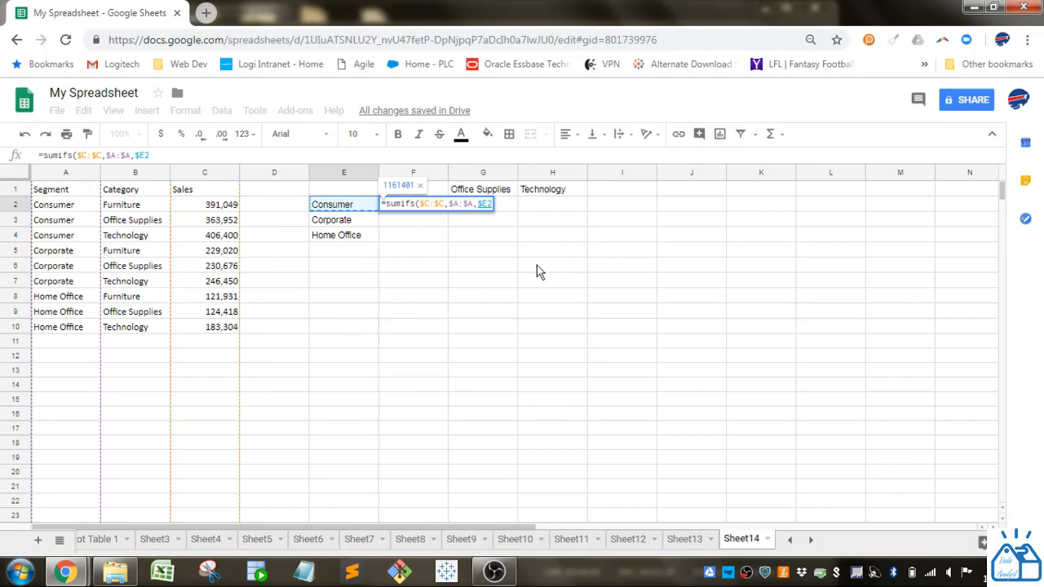
type(",")
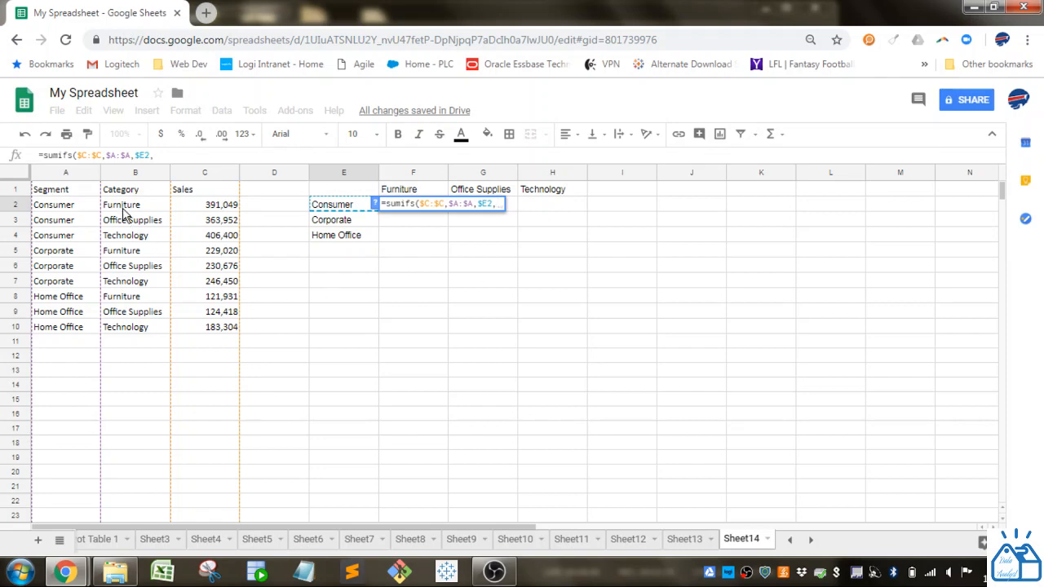
Complete the SUMIFS formula in F2 with the category condition, using $B:$B as criteria range and F$1 as criterion with only its row locked
left_click(126, 174)
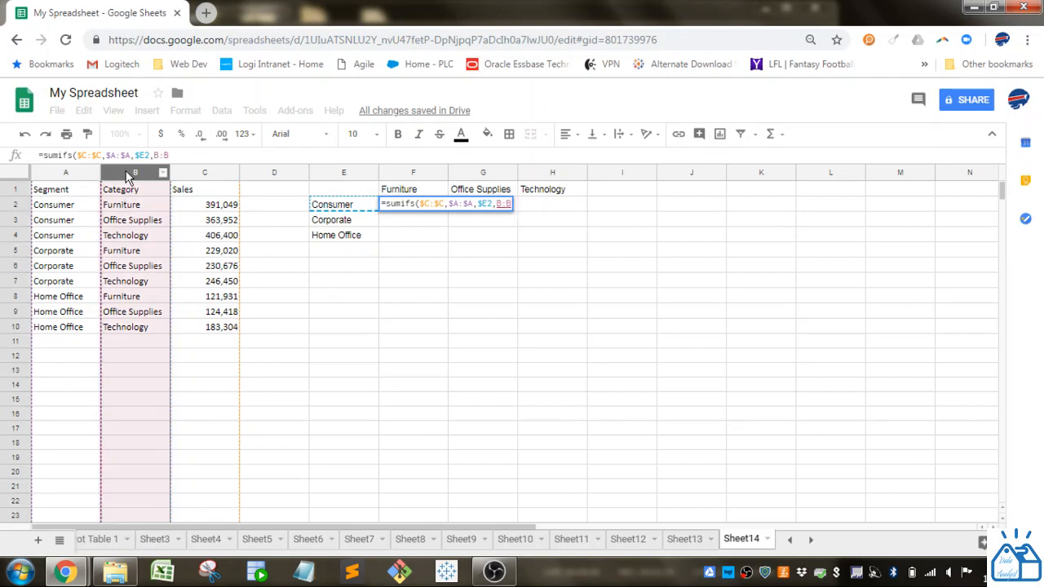
key("F4")
type(",")
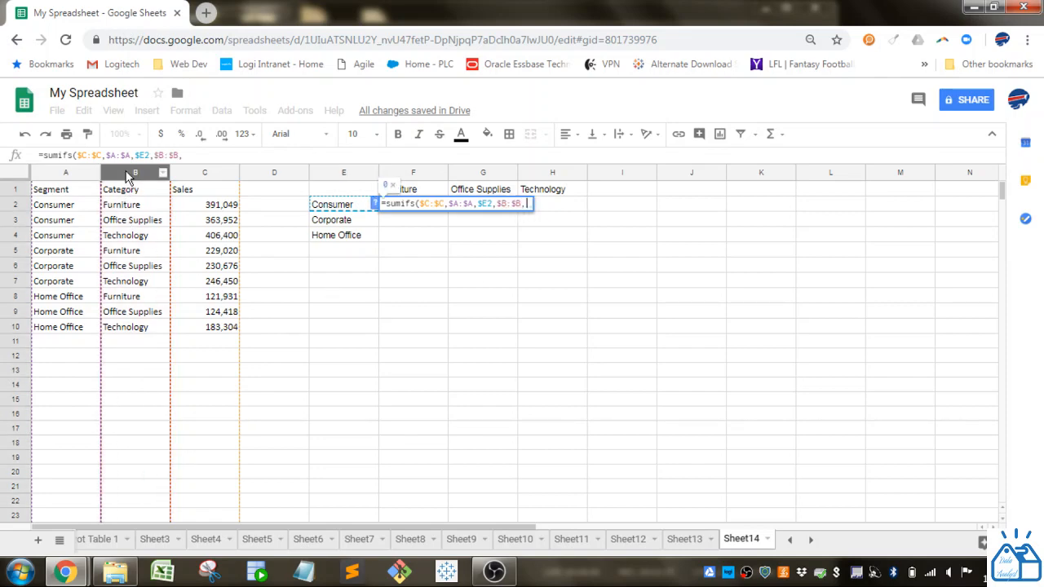
left_click(424, 192)
key("F4")
key("F4")
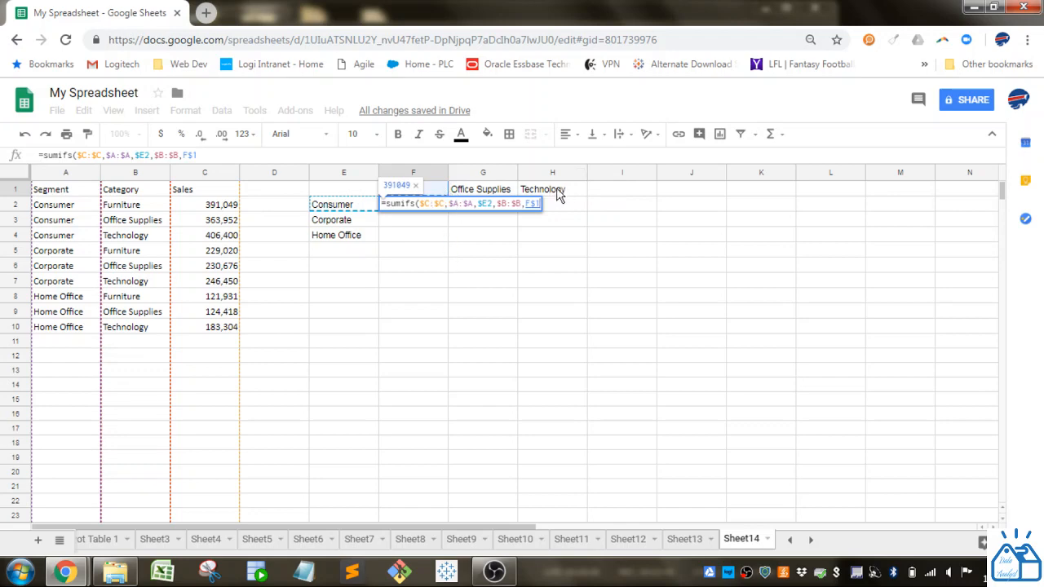
type(")")
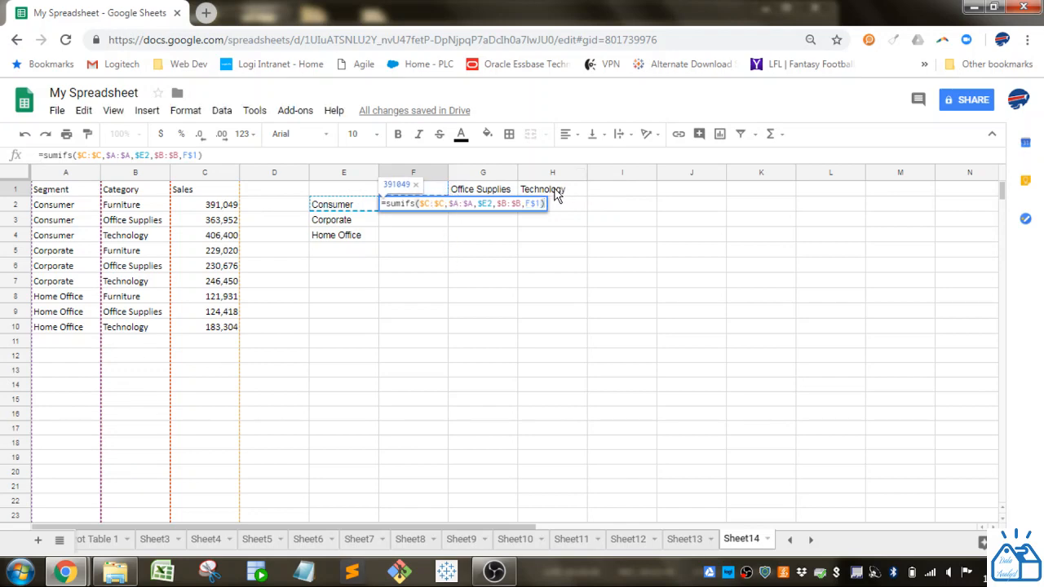
key("Return")
Check the F2 result against the source sales in C2 and fill the formula across to H2
left_click(385, 204)
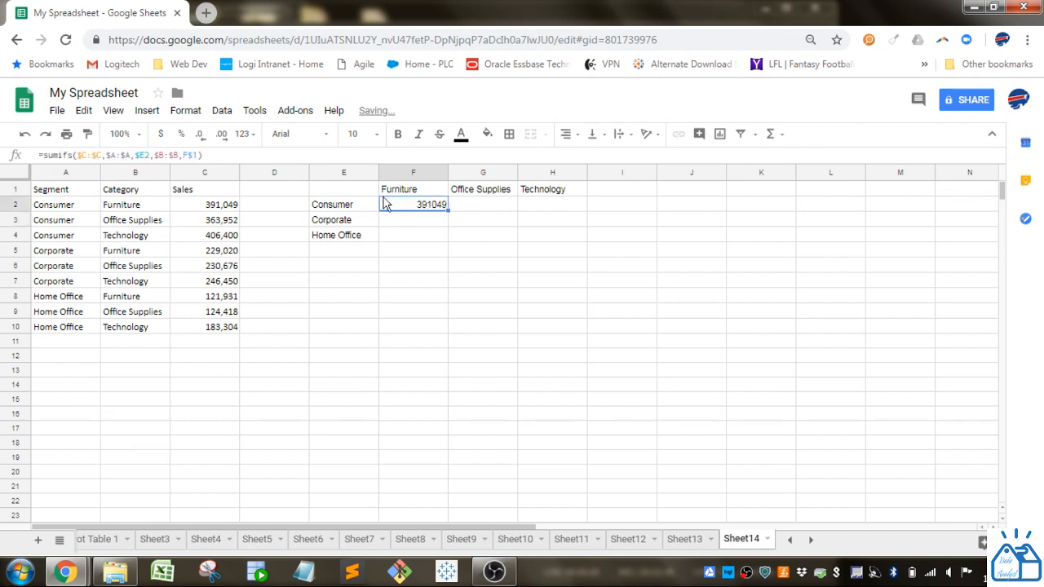
left_click(222, 205)
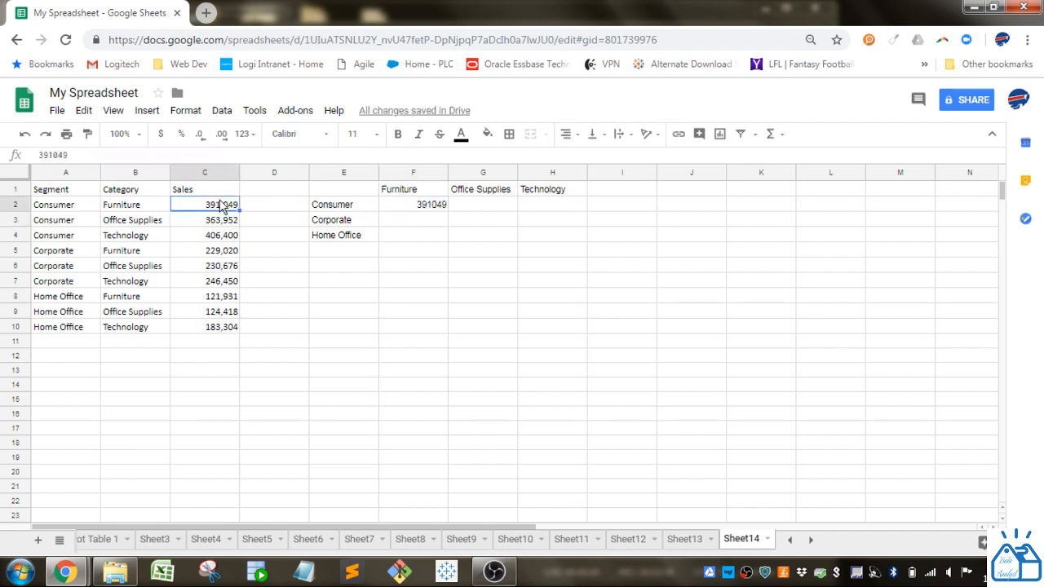
left_click(421, 209)
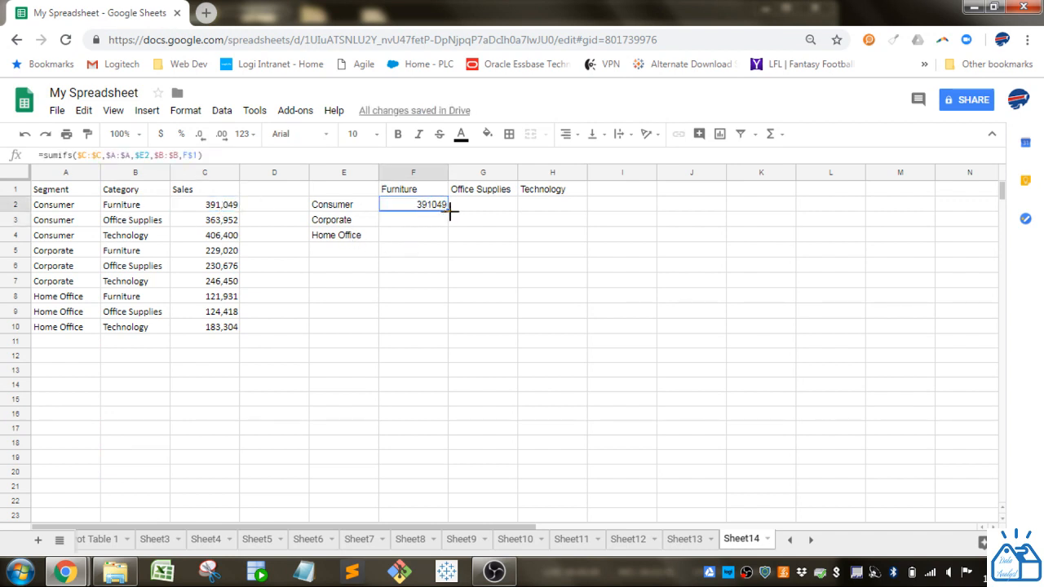
left_click_drag(450, 209, 571, 207)
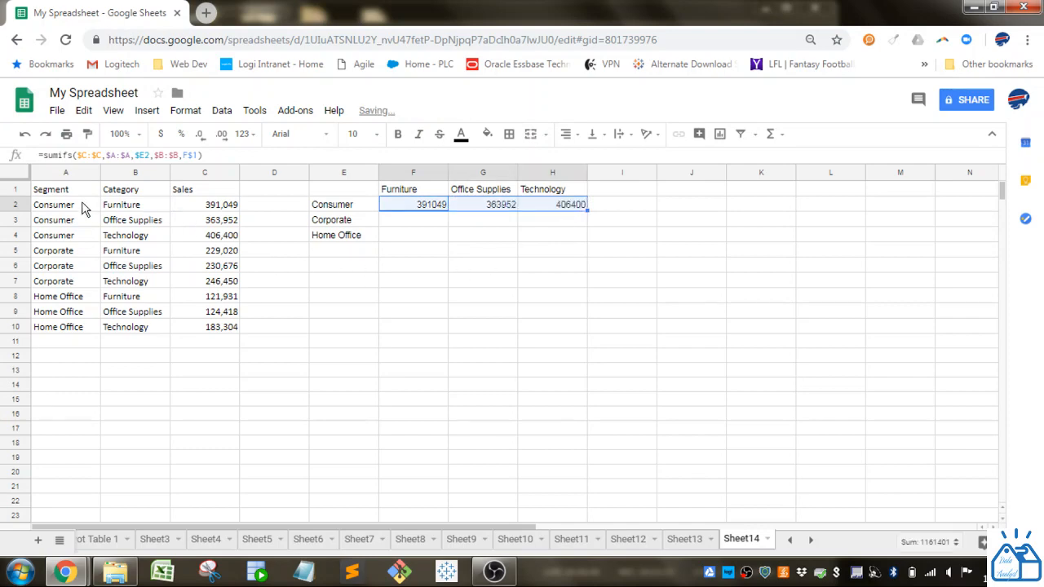
Test the formula with a temporary Consumer, Furniture row with sales of 100000 in A11:C11, and clear that row again
left_click_drag(81, 208, 116, 209)
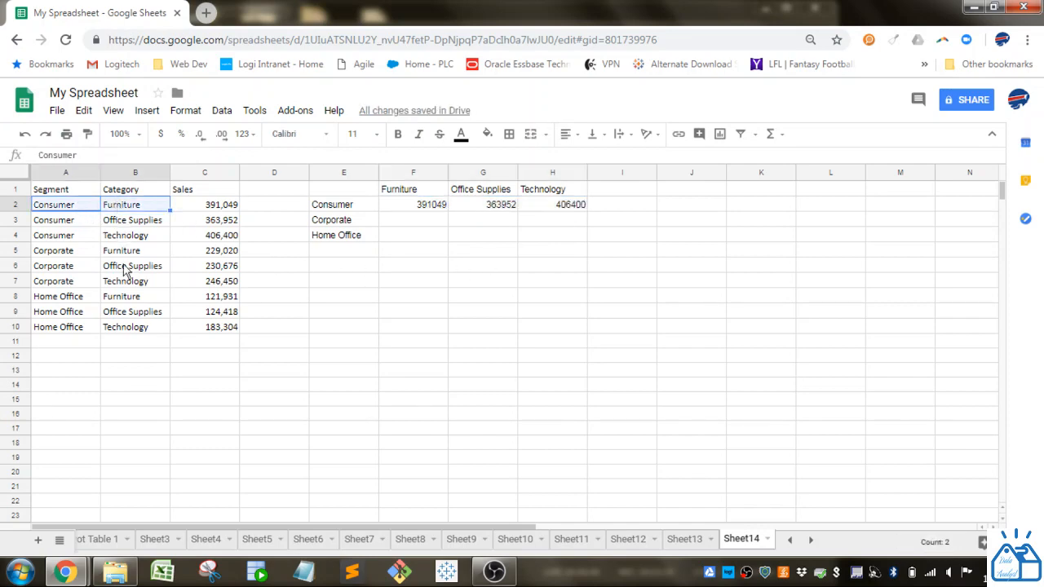
key("ctrl+c")
left_click(78, 343)
key("ctrl+v")
left_click(215, 347)
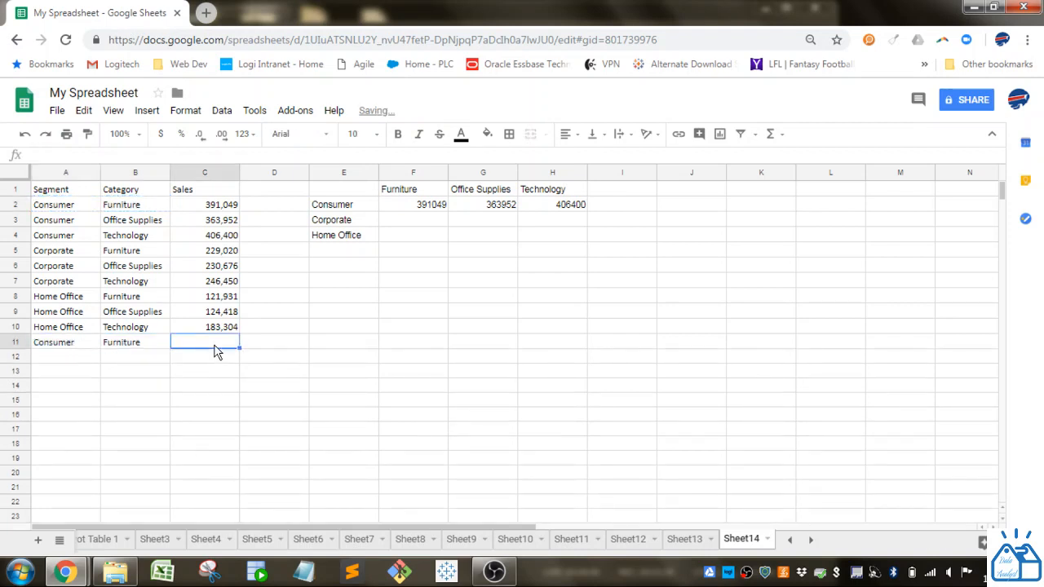
type("100000")
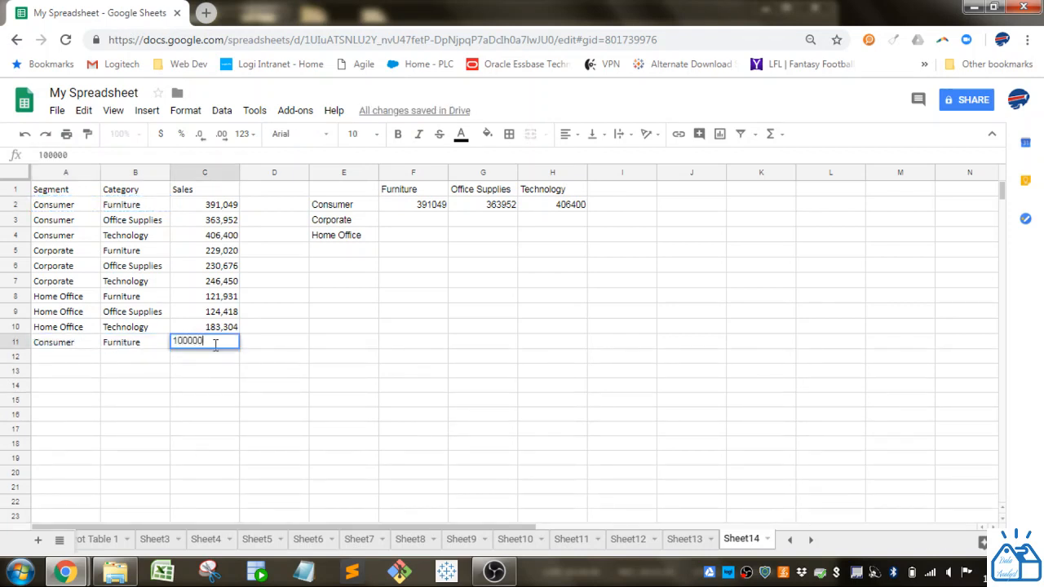
key("Return")
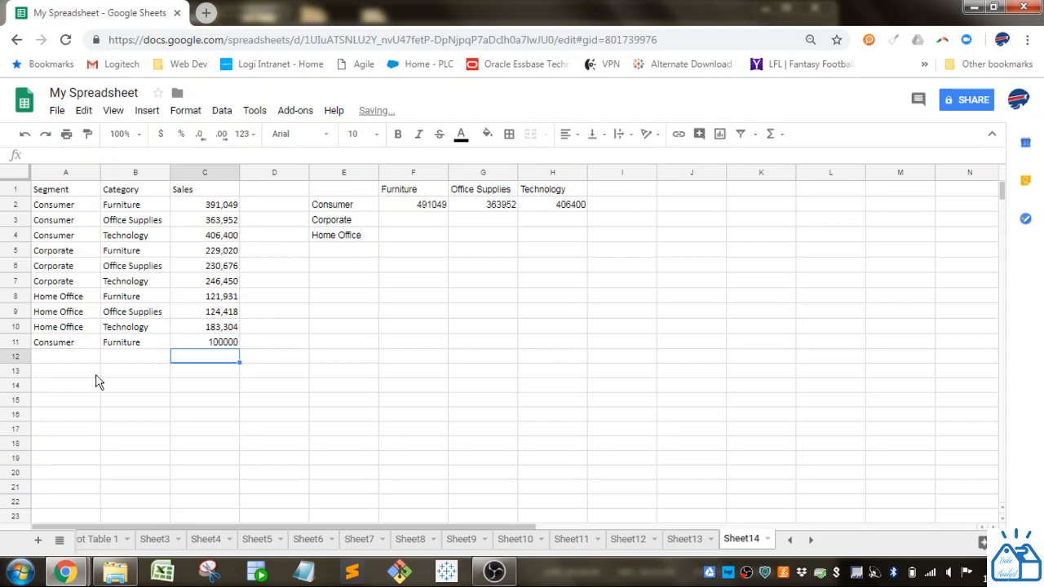
left_click_drag(79, 341, 194, 351)
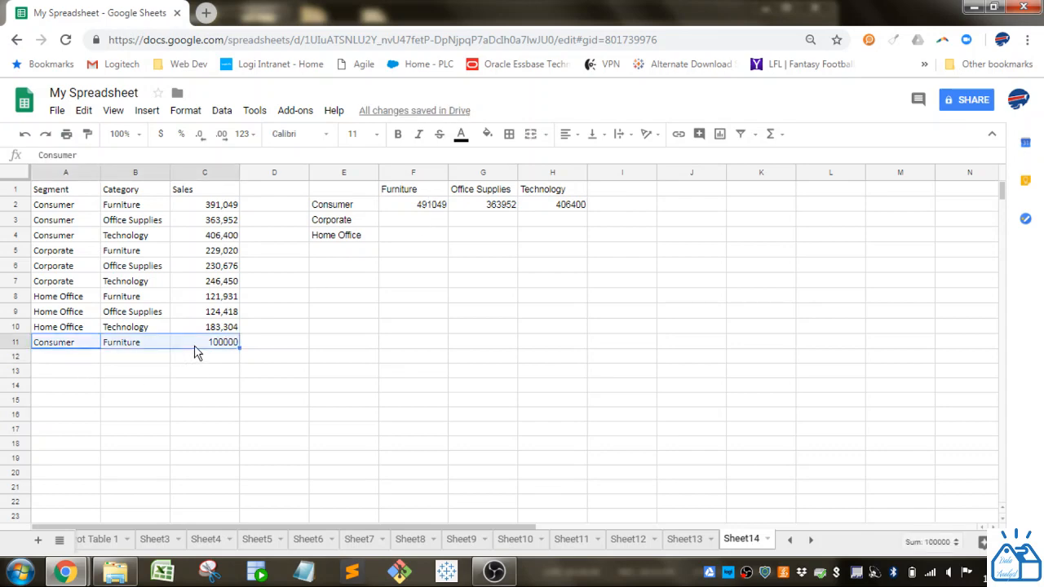
key("Delete")
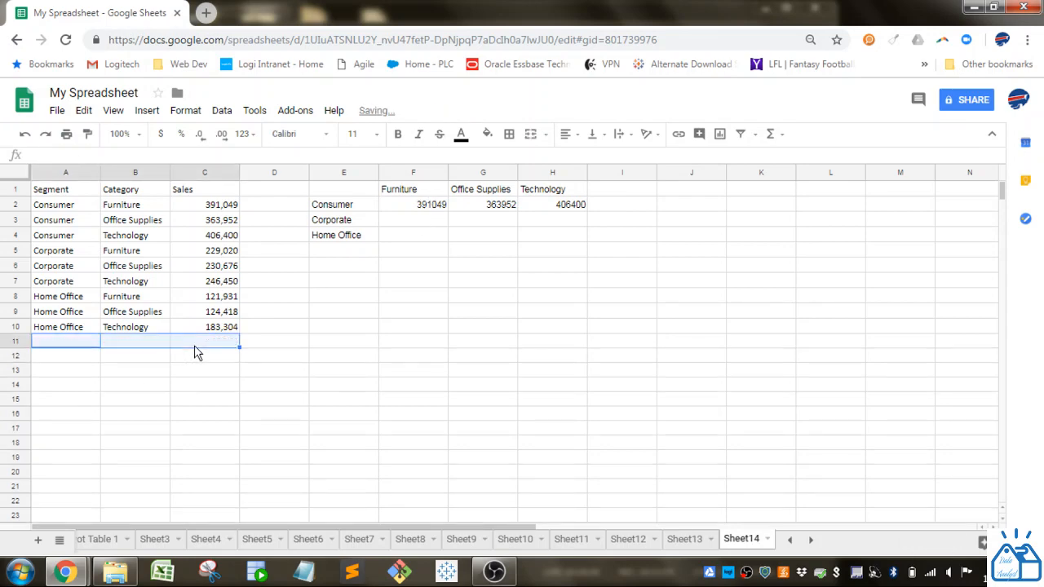
Fill the SUMIFS formulas from F2:H2 down to row 4 to cover Corporate and Home Office
left_click(73, 209)
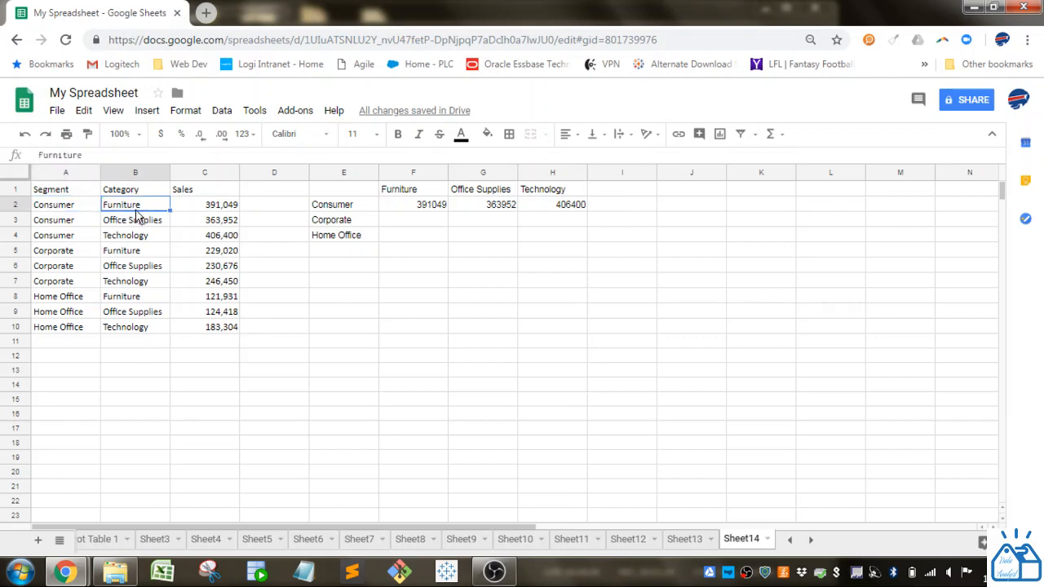
left_click(207, 210)
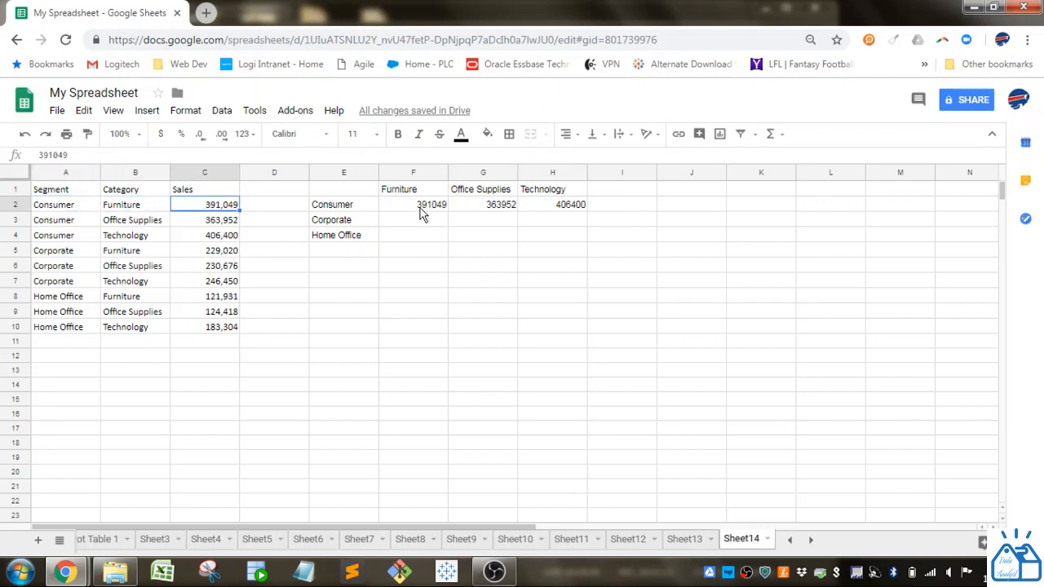
left_click_drag(422, 212, 579, 240)
left_click(469, 349)
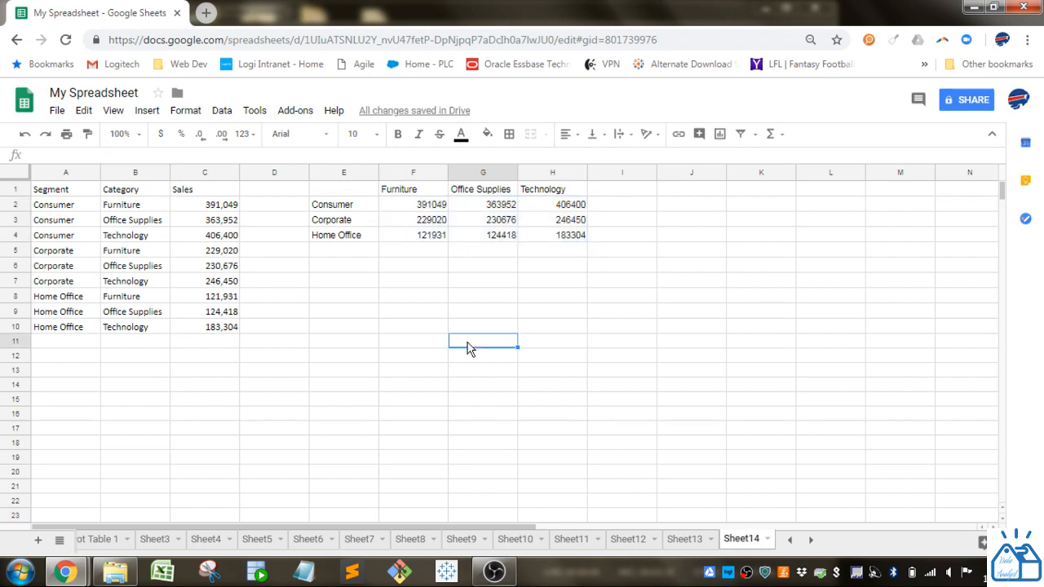
Insert a chart based on the whole cross-tab in E1:H4
left_click_drag(352, 194, 548, 232)
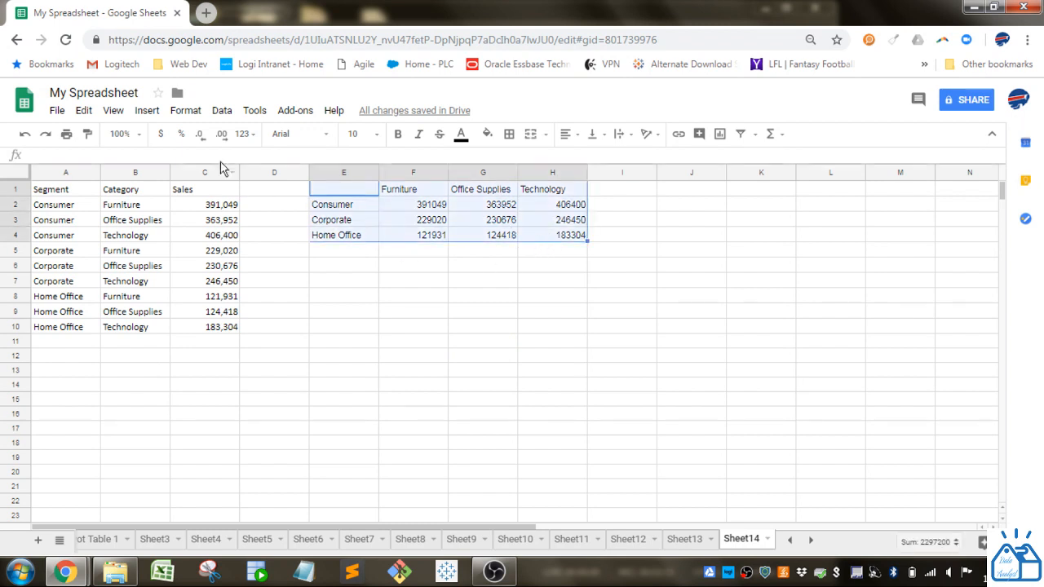
left_click(148, 112)
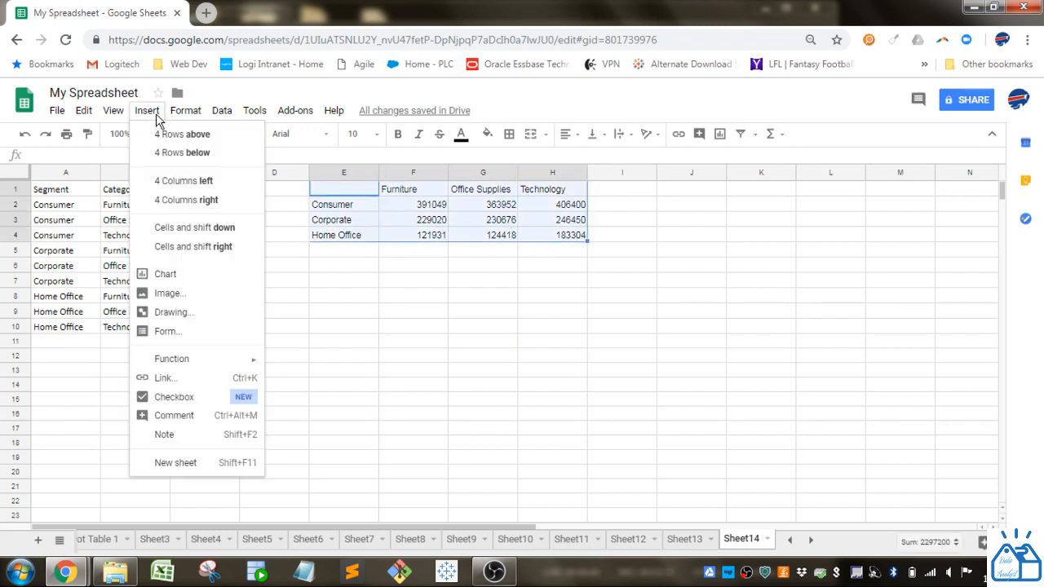
left_click(166, 274)
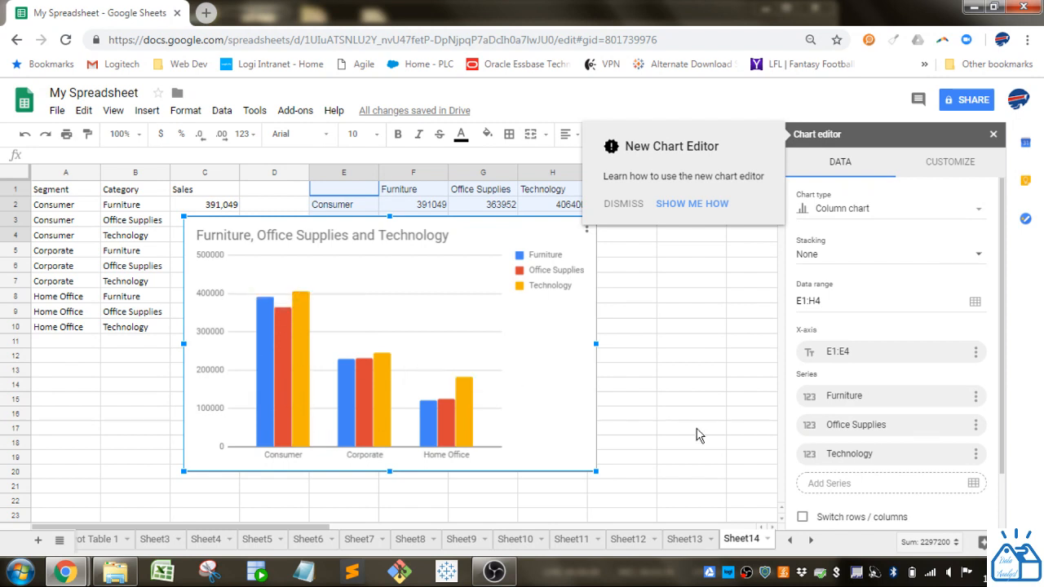
Try Standard stacking on the column chart and inspect the Consumer column's segments
left_click(879, 256)
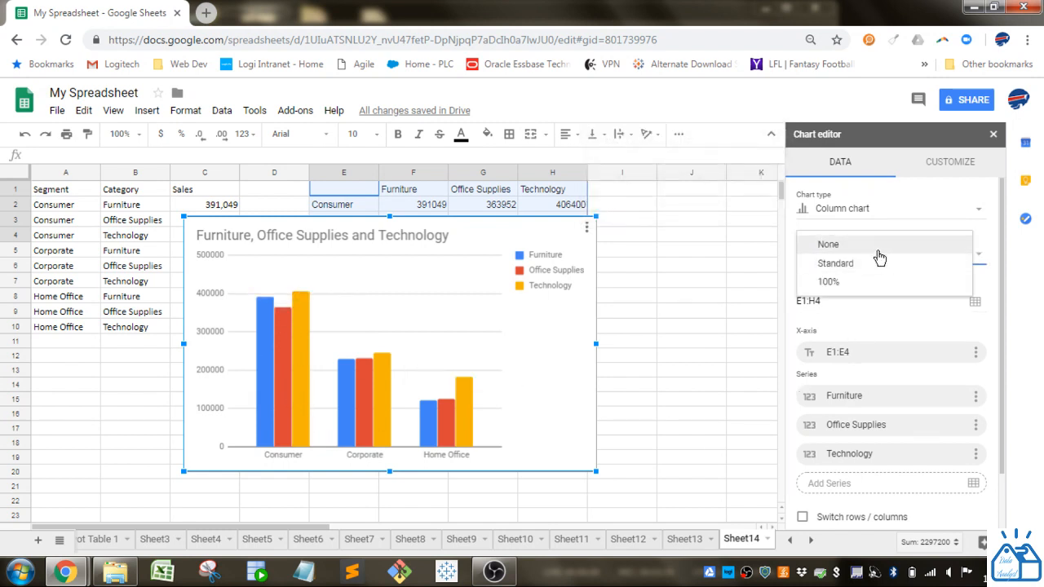
left_click(875, 272)
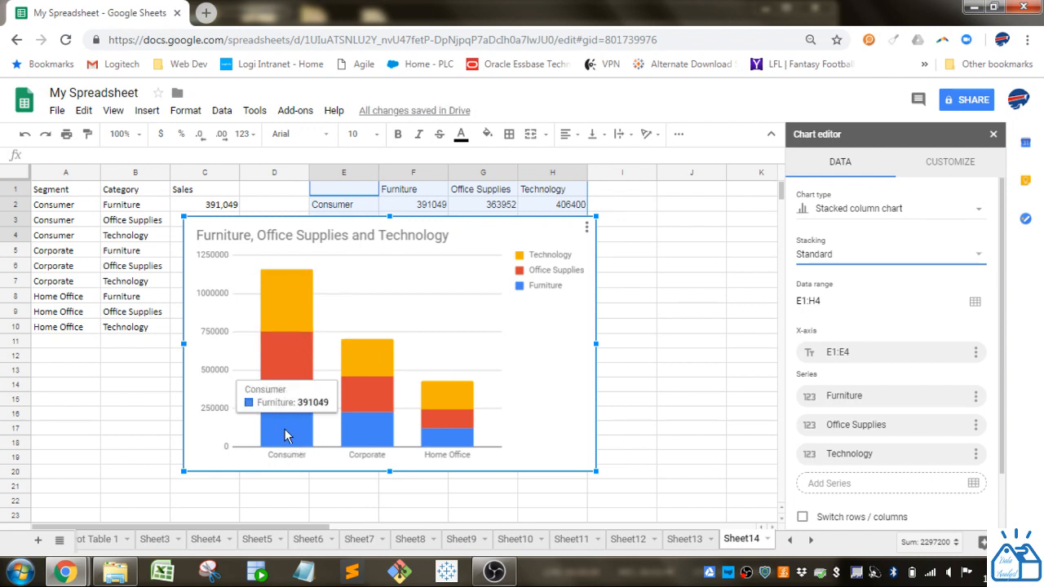
mouse_move(288, 412)
Try 100% stacking on the chart, inspect the category shares, and set stacking back to None
left_click(848, 257)
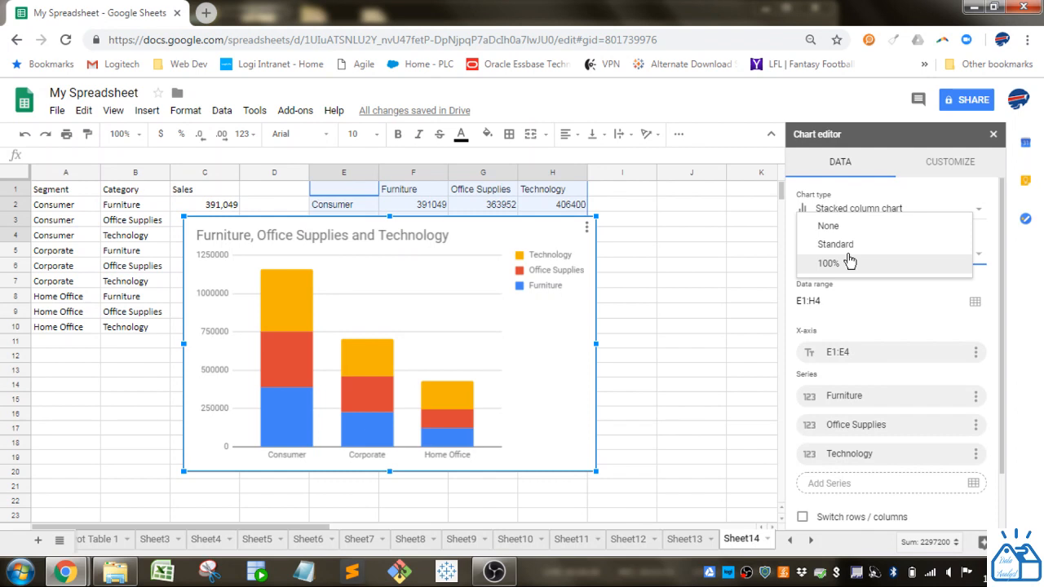
left_click(847, 262)
mouse_move(295, 272)
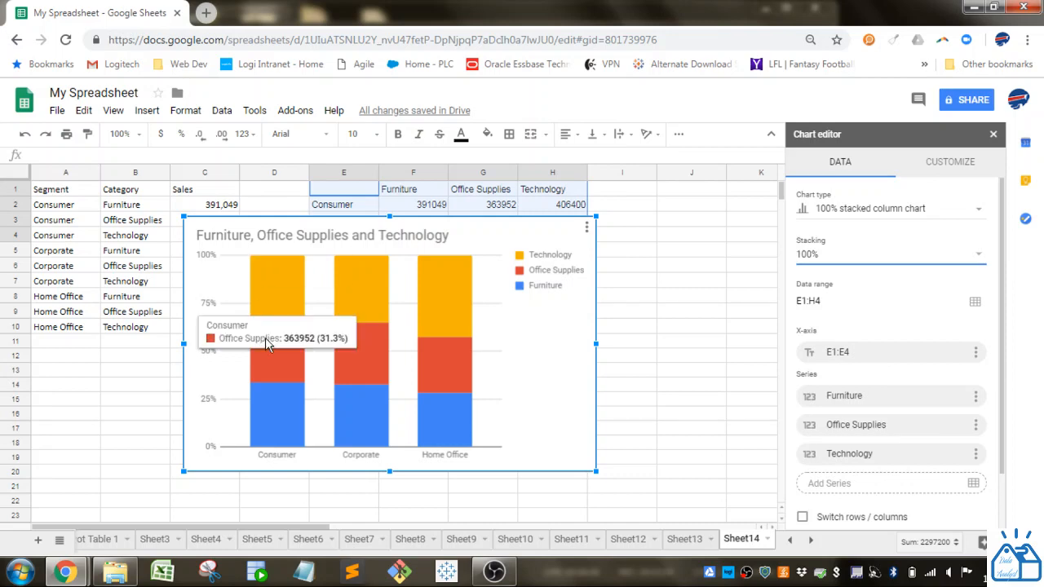
mouse_move(367, 448)
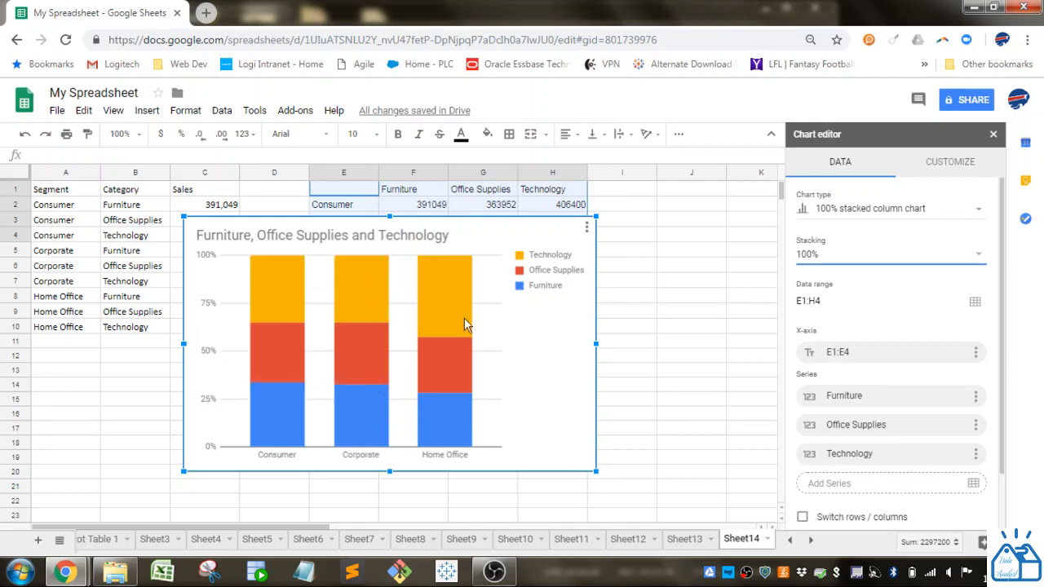
left_click(851, 259)
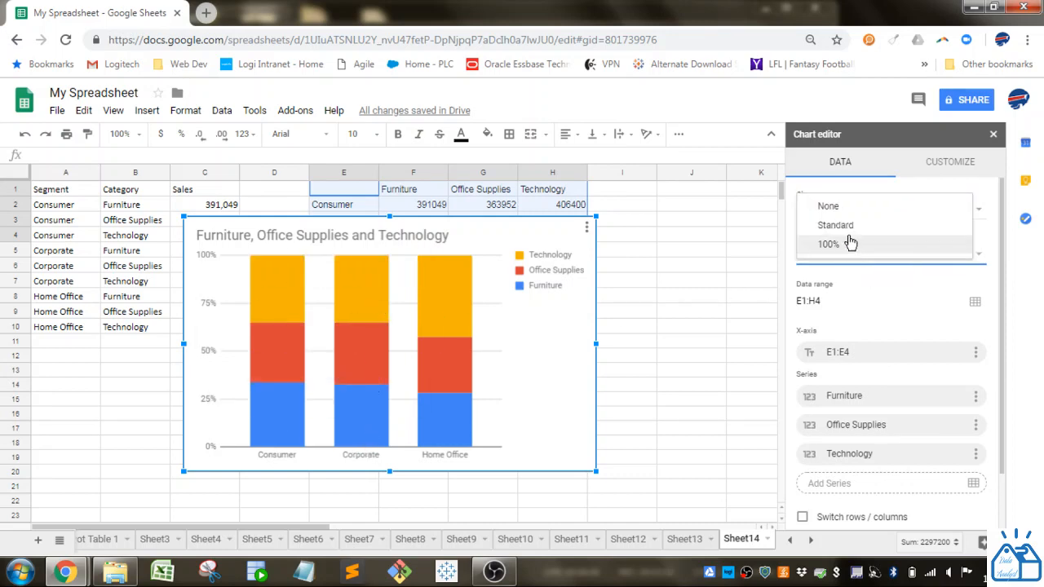
left_click(828, 206)
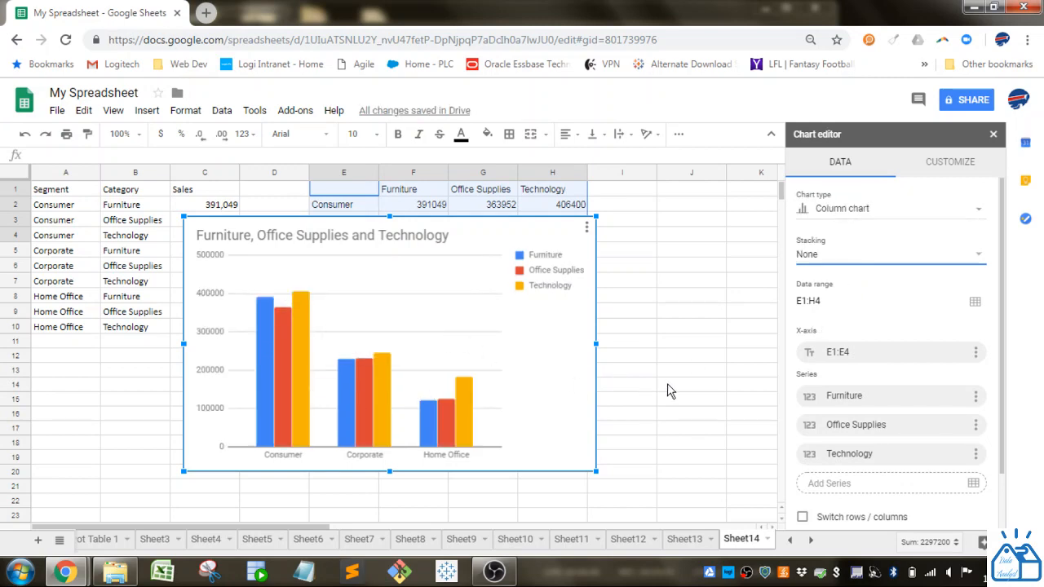
Try switching the chart's rows and columns to group the bars by category, and revert the switch
left_click_drag(1005, 254, 1002, 326)
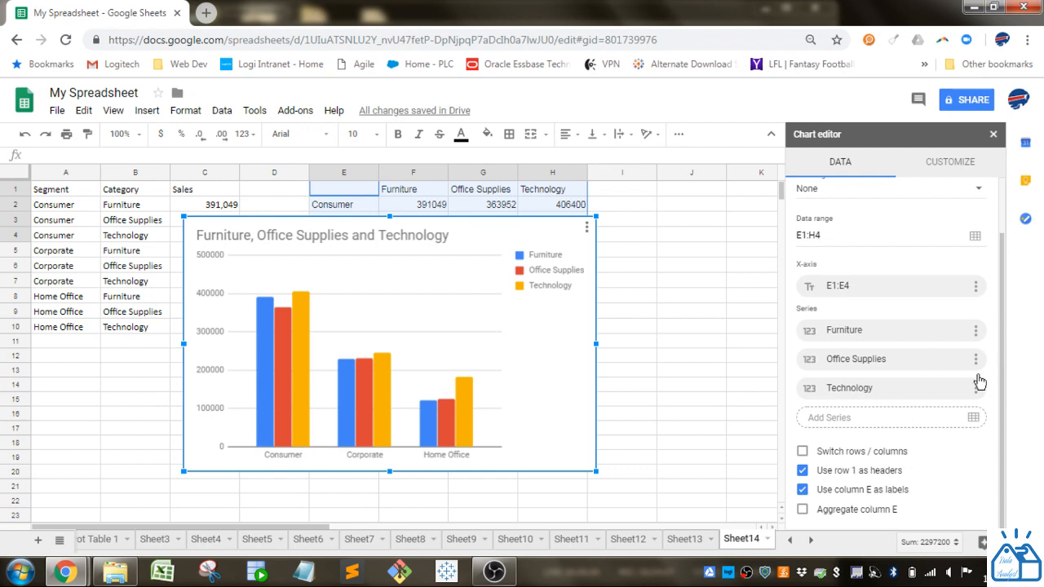
left_click(802, 452)
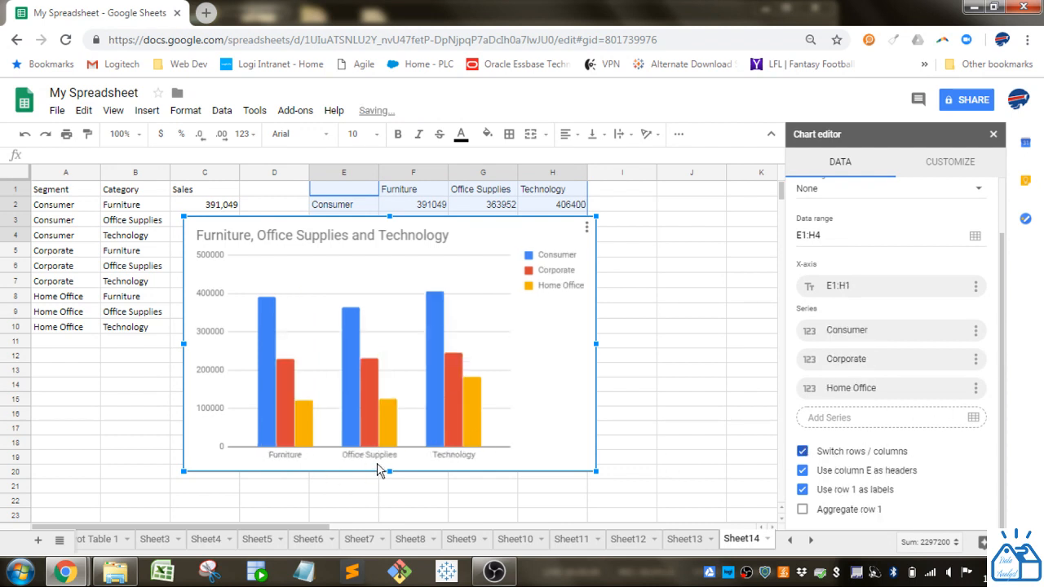
mouse_move(374, 438)
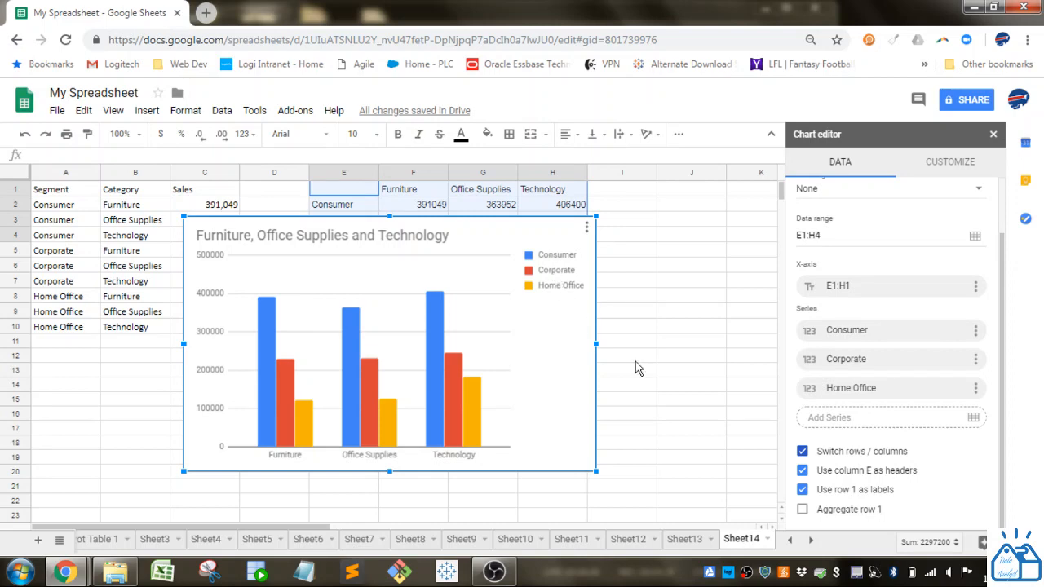
left_click(802, 451)
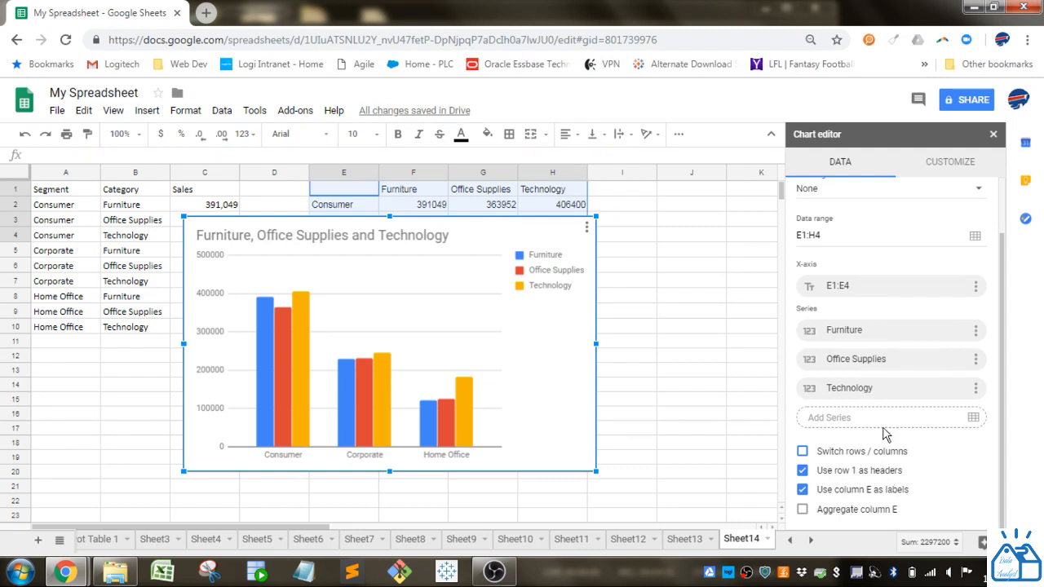
Try the 3D option in the chart style settings and turn it off again
left_click(927, 168)
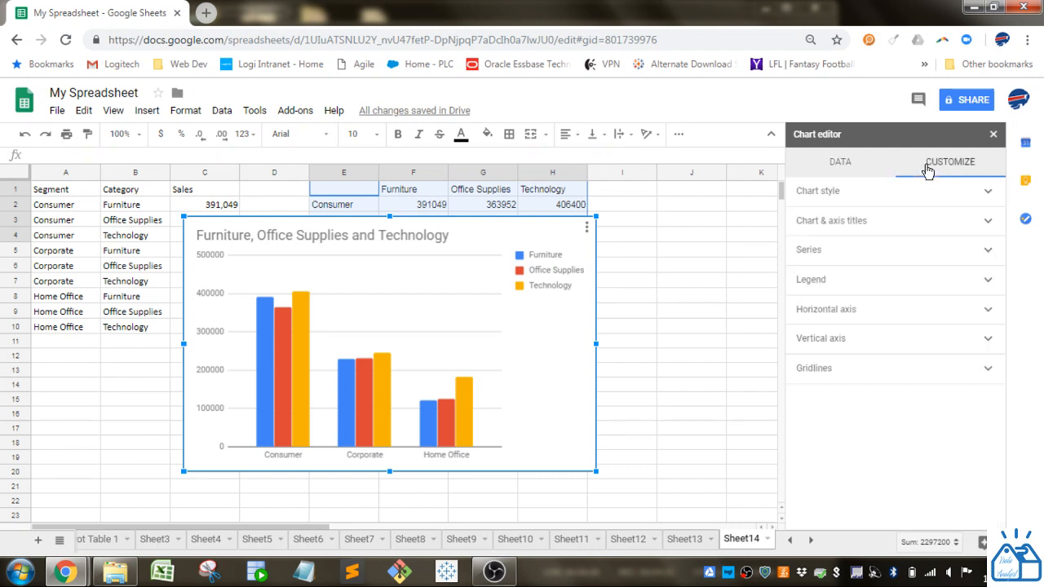
left_click(887, 193)
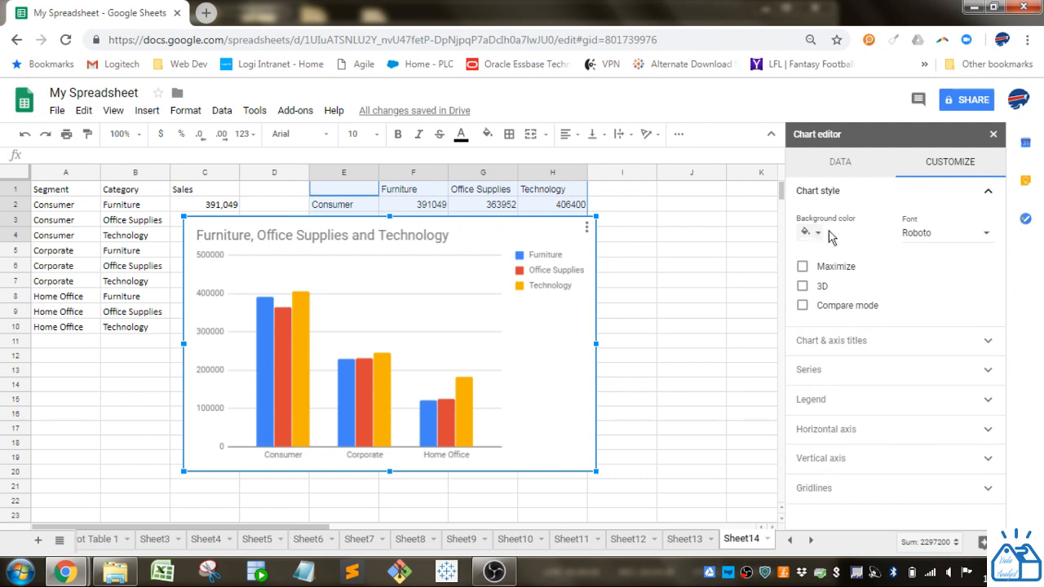
left_click(803, 286)
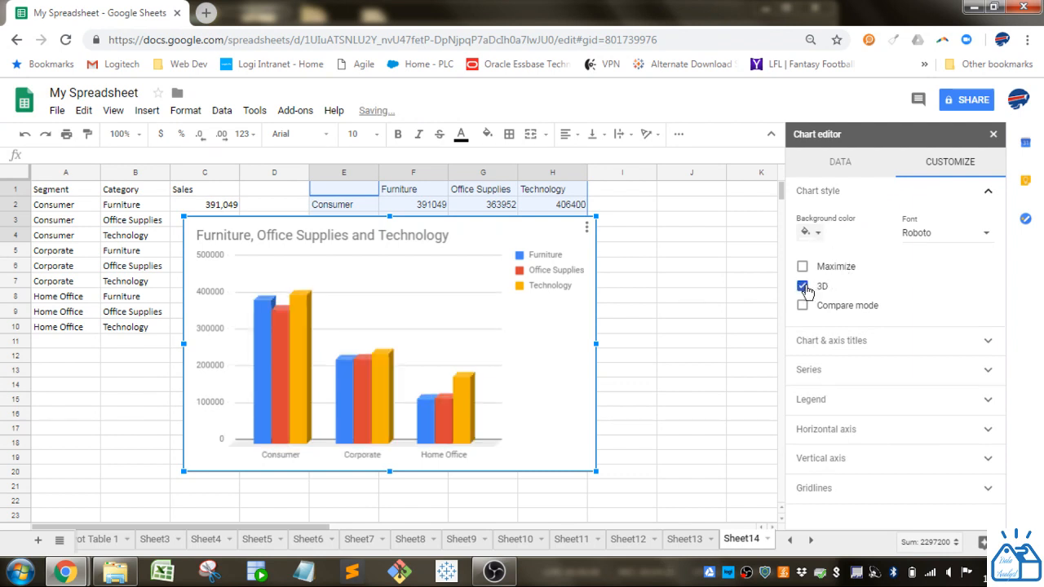
left_click(802, 286)
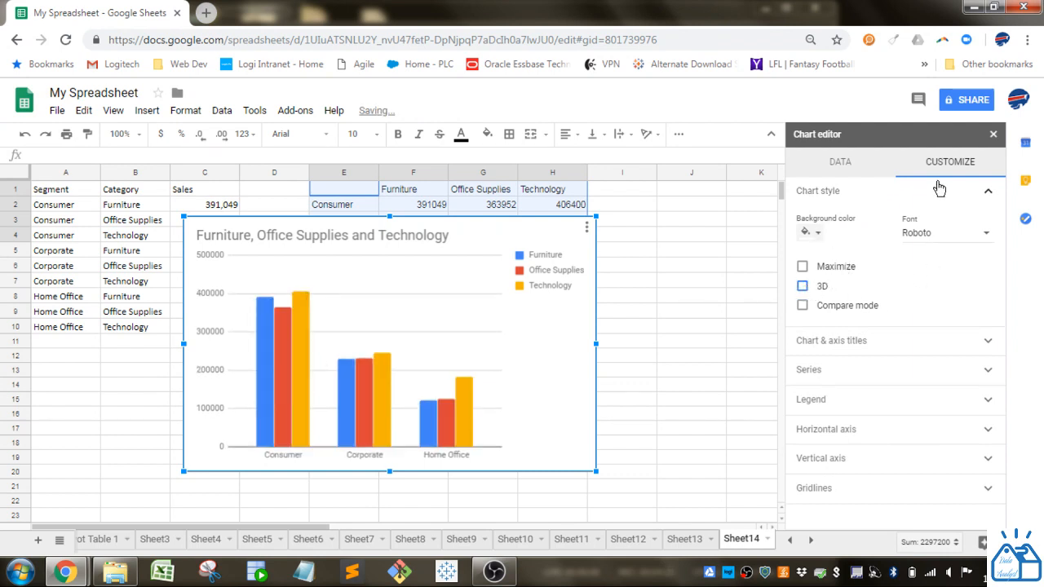
Change the chart title text to "2018 Sales" and center the title above the columns
left_click(881, 340)
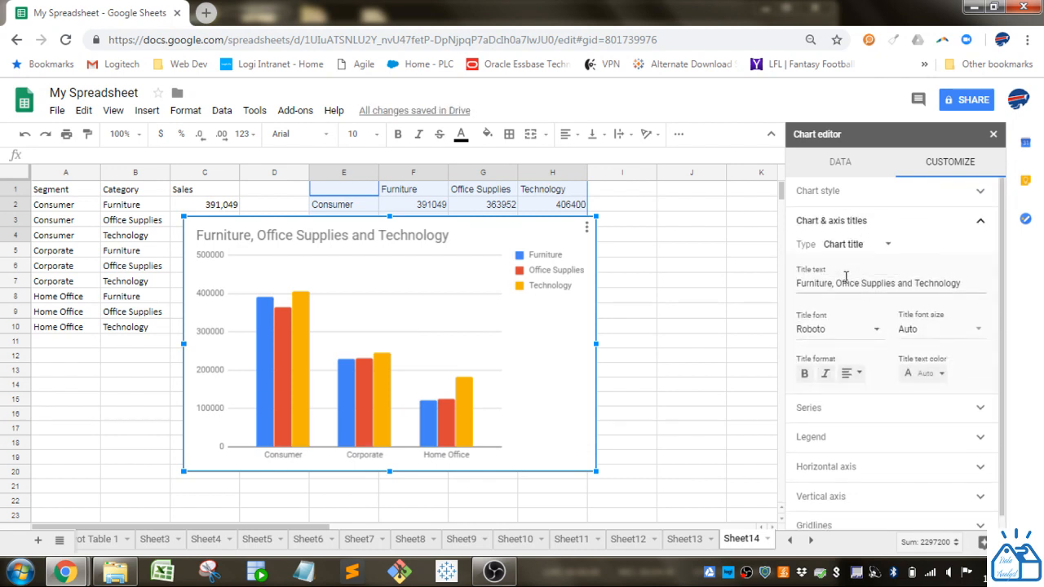
left_click_drag(963, 281, 787, 290)
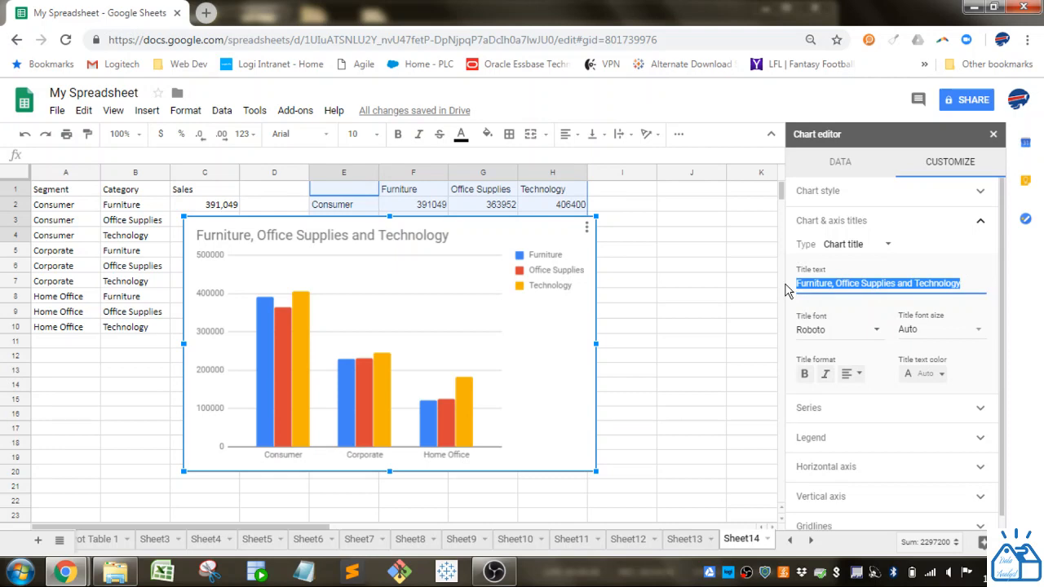
type("2018 Sales")
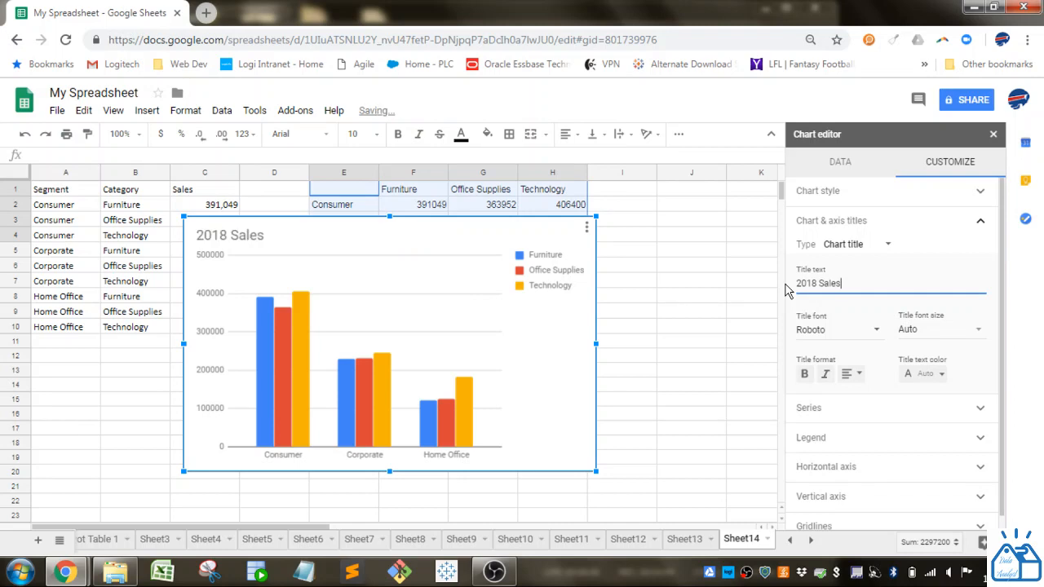
left_click(849, 374)
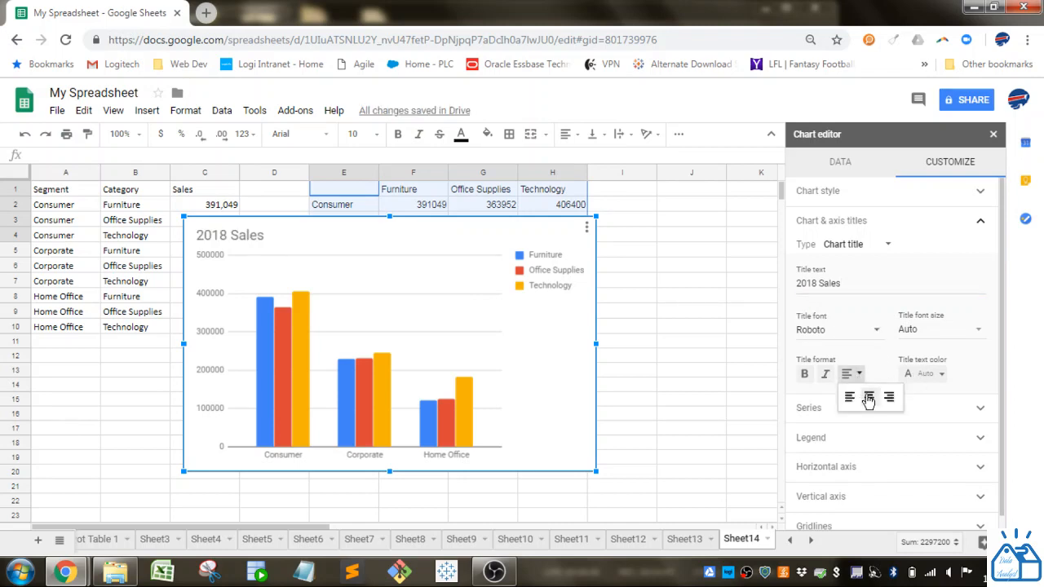
left_click(869, 397)
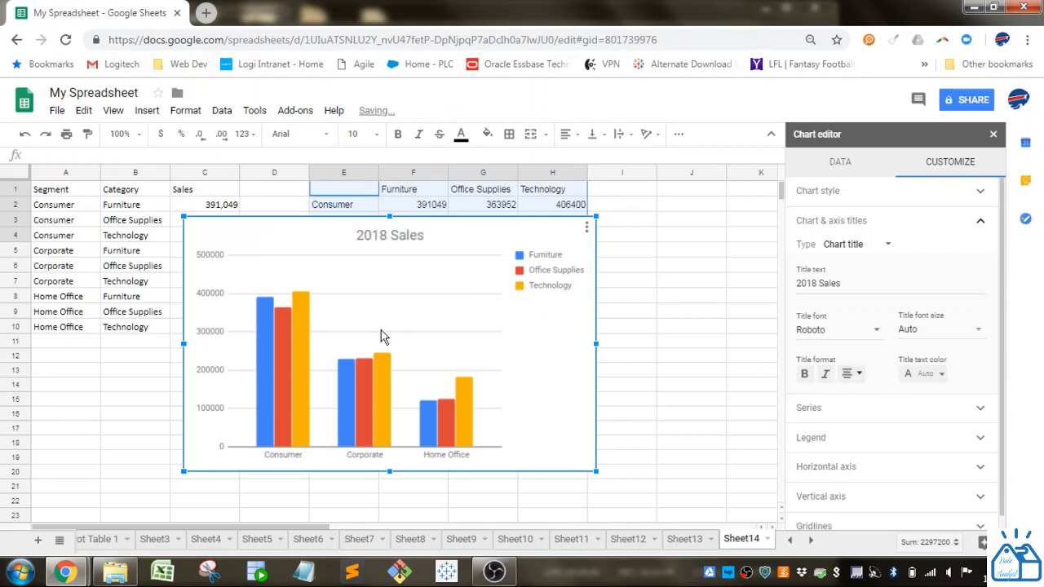
Try data labels on all series of the chart and turn them off again
left_click(971, 410)
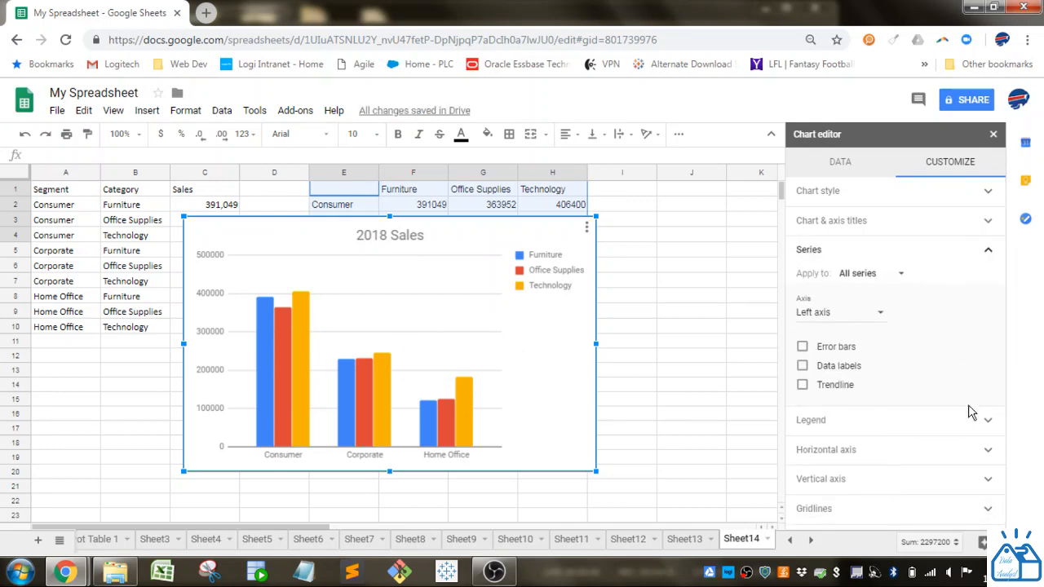
left_click(802, 367)
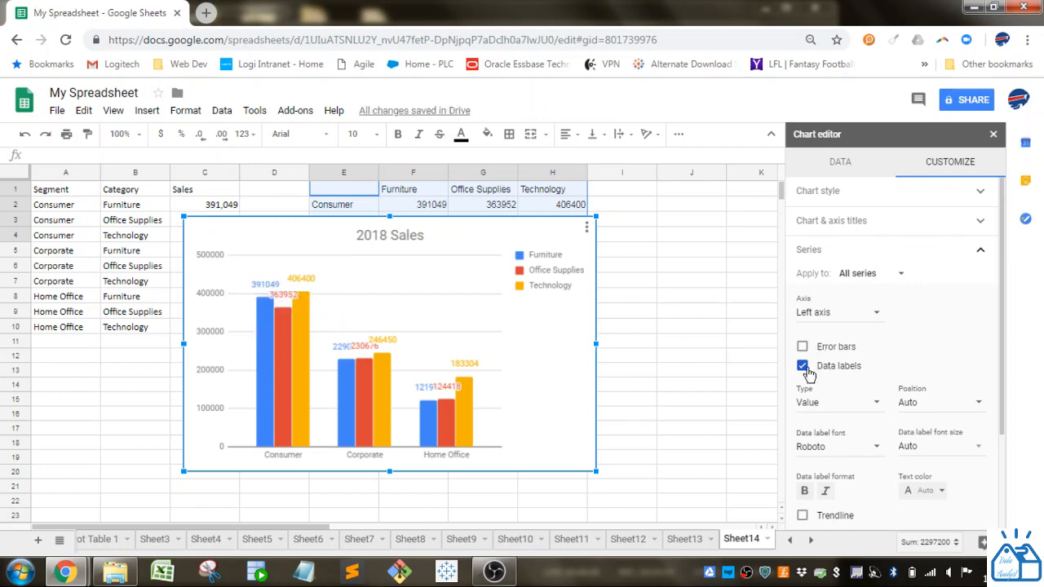
left_click(803, 367)
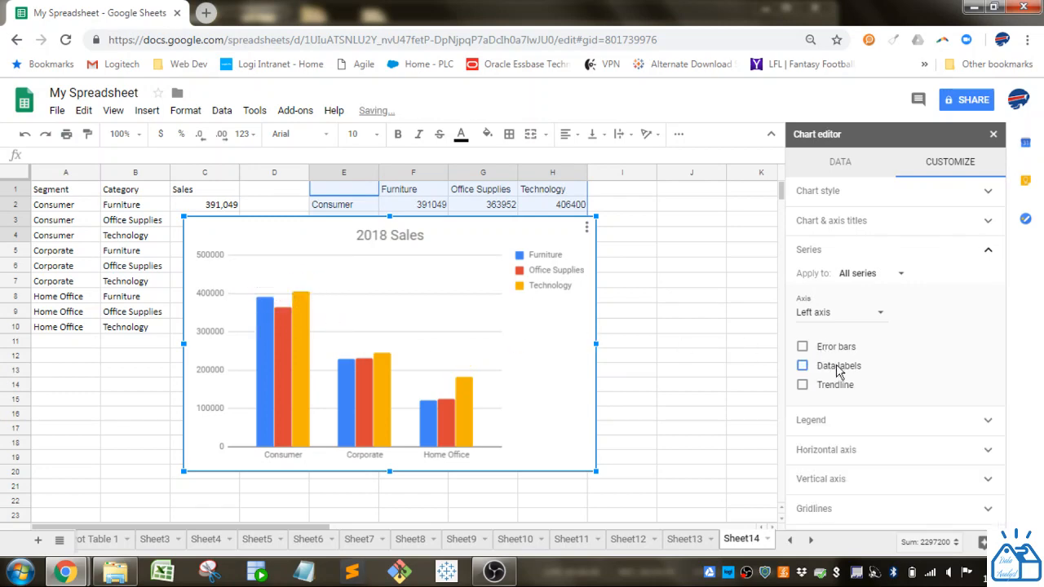
View the legend settings and try italic formatting on the horizontal axis labels
left_click(912, 424)
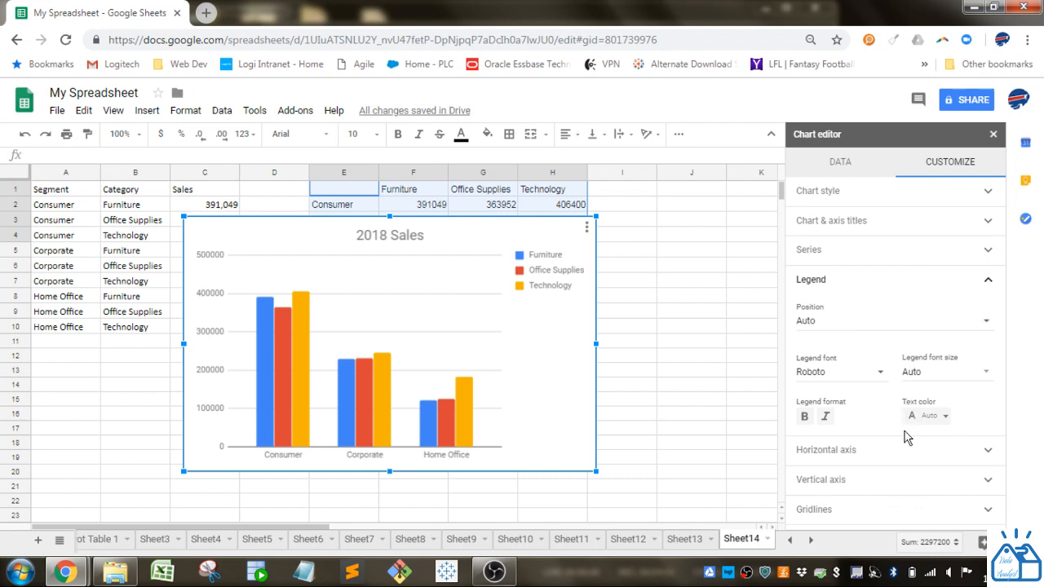
left_click(888, 451)
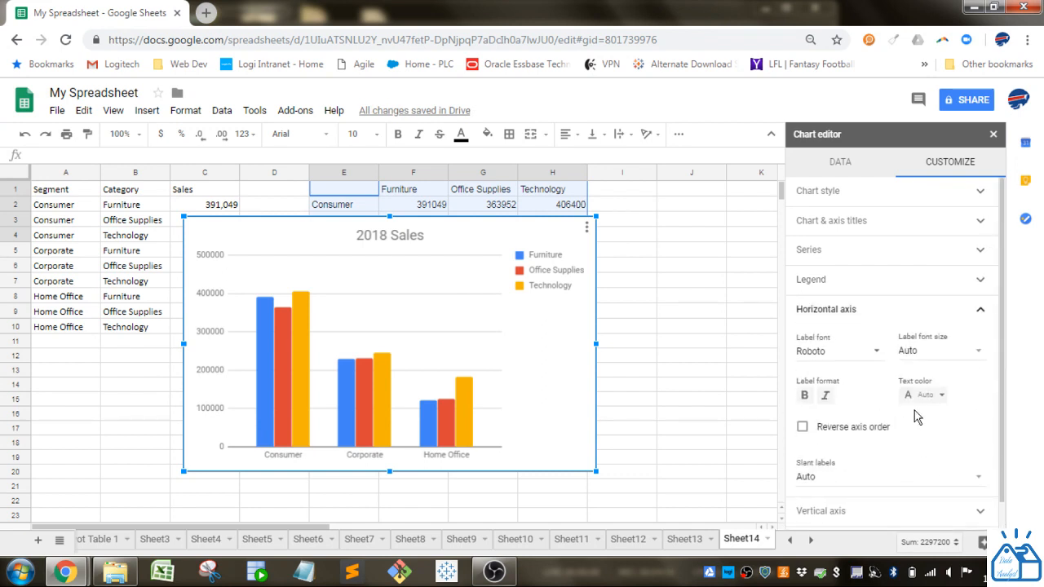
left_click(825, 399)
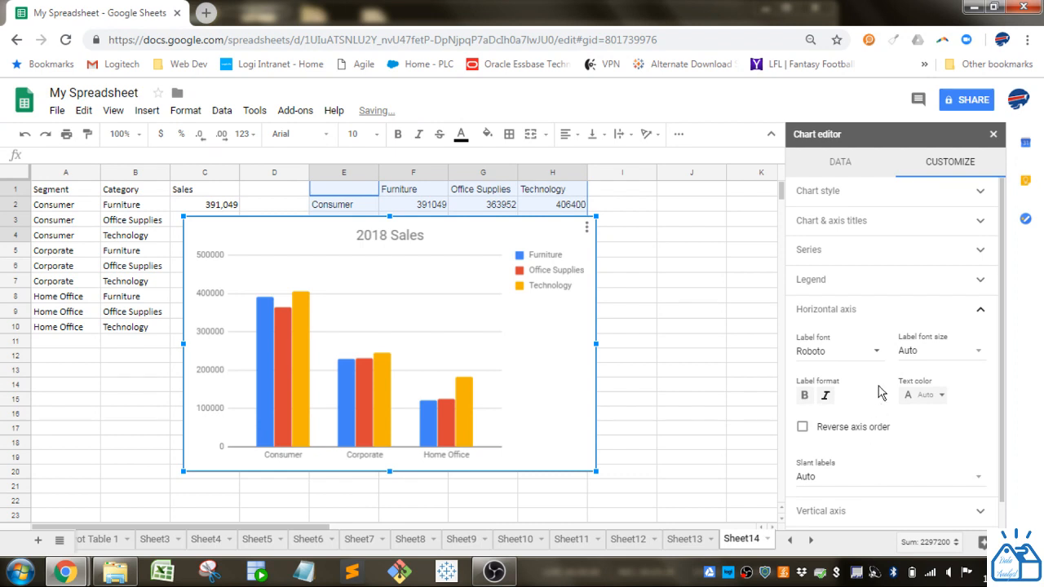
Add the horizontal axis title "Segment" to the chart
left_click(852, 222)
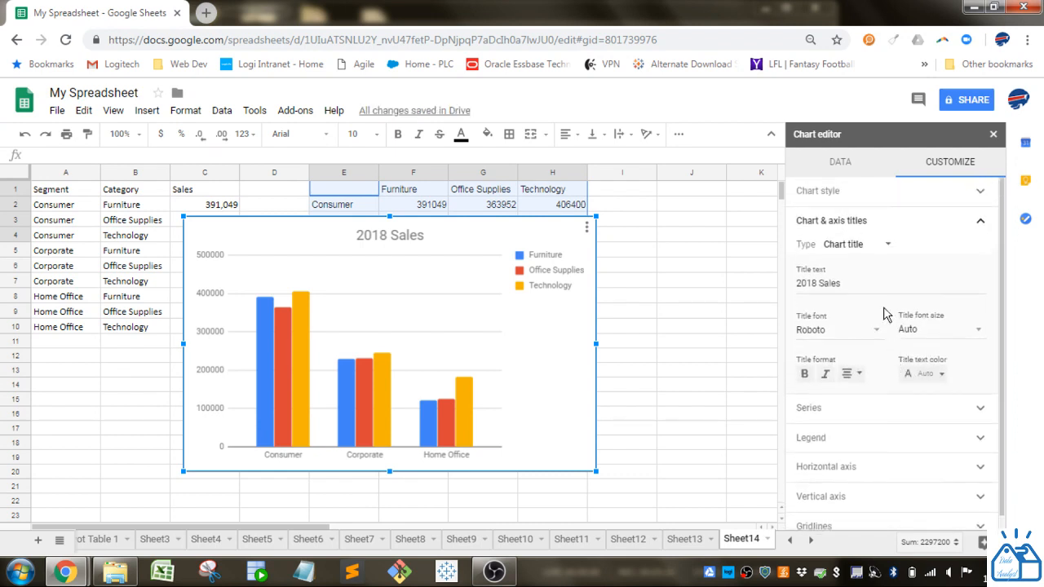
left_click(886, 244)
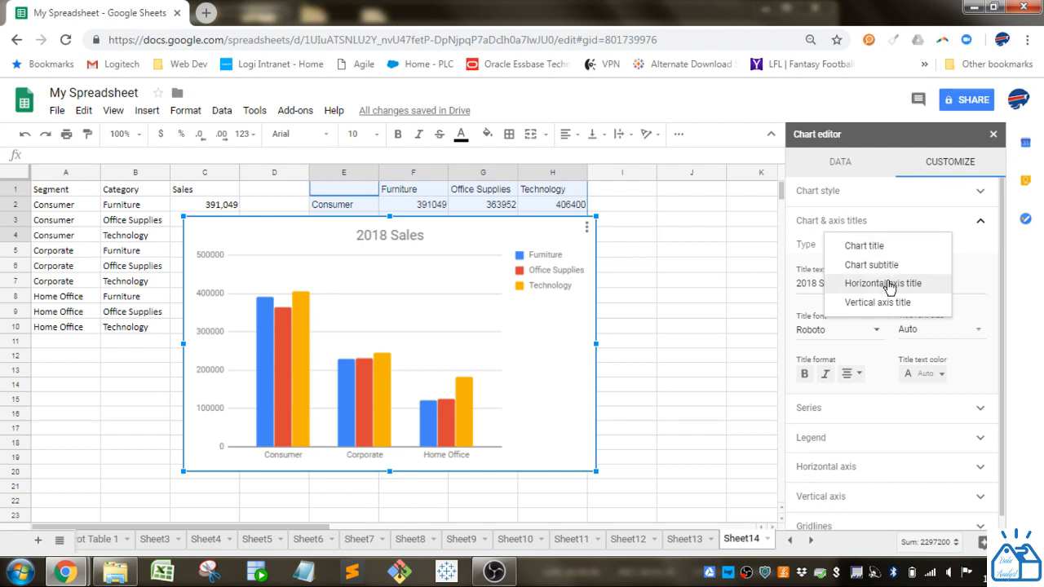
left_click(887, 286)
left_click(874, 284)
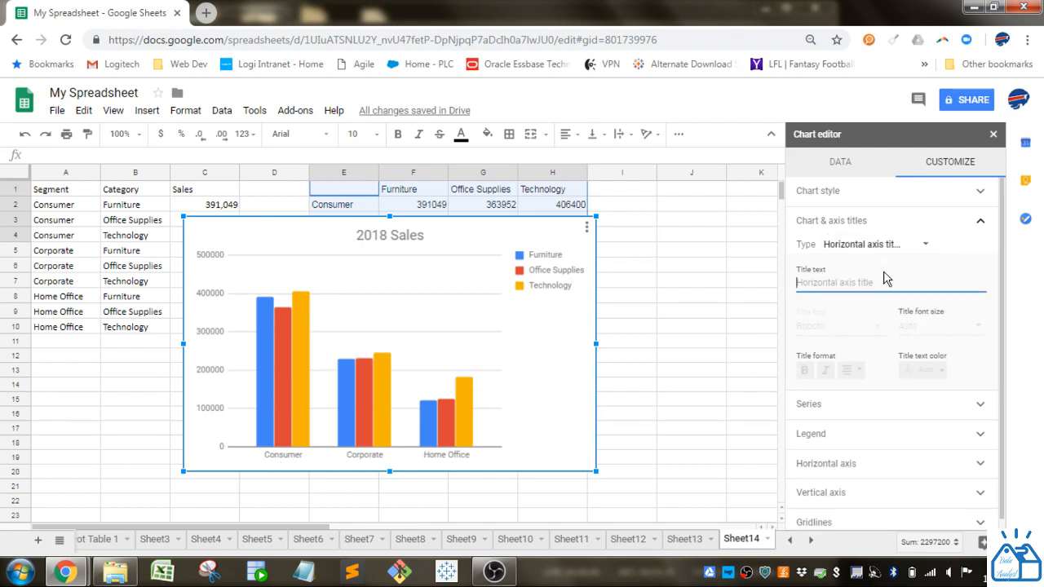
type("Segment")
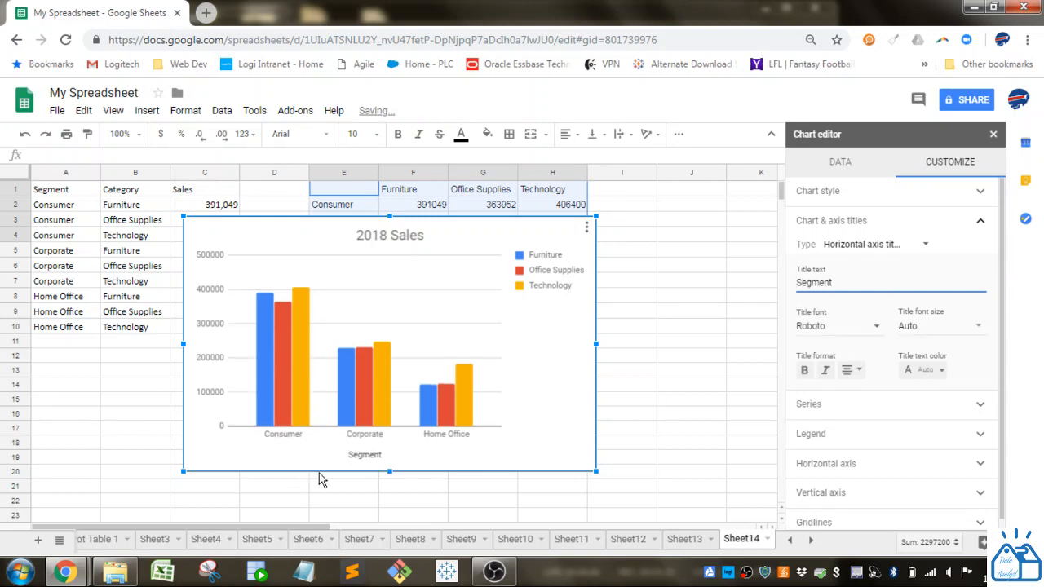
Add the vertical axis title "Sales" to the chart
left_click(889, 245)
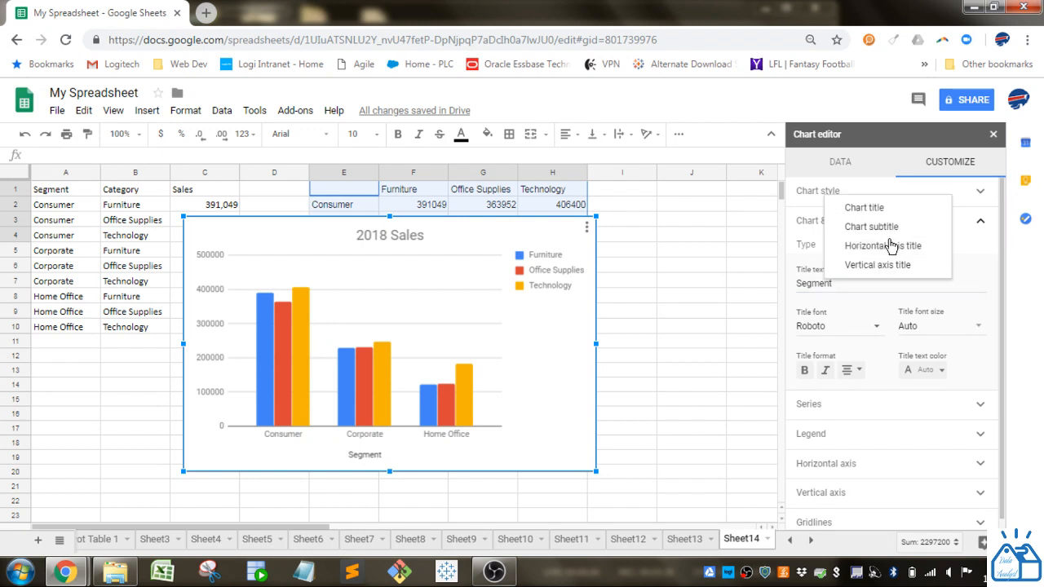
left_click(889, 264)
left_click(886, 282)
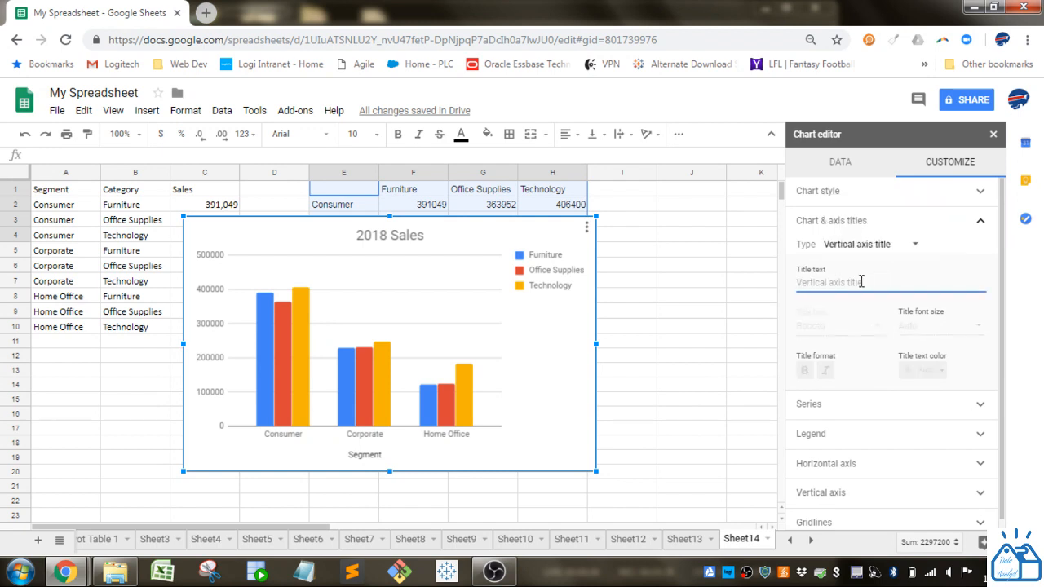
type("Sales")
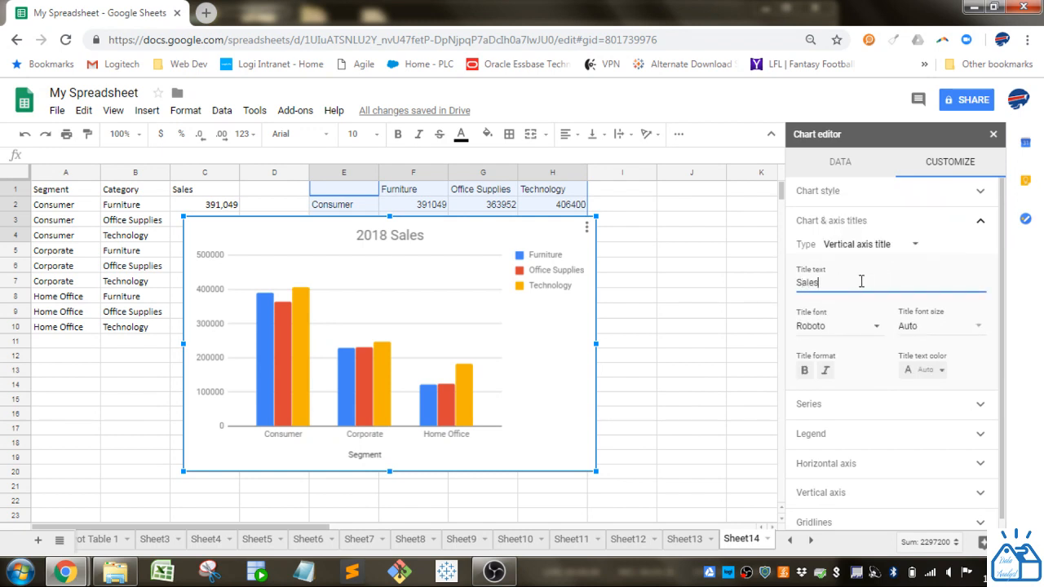
left_click(988, 362)
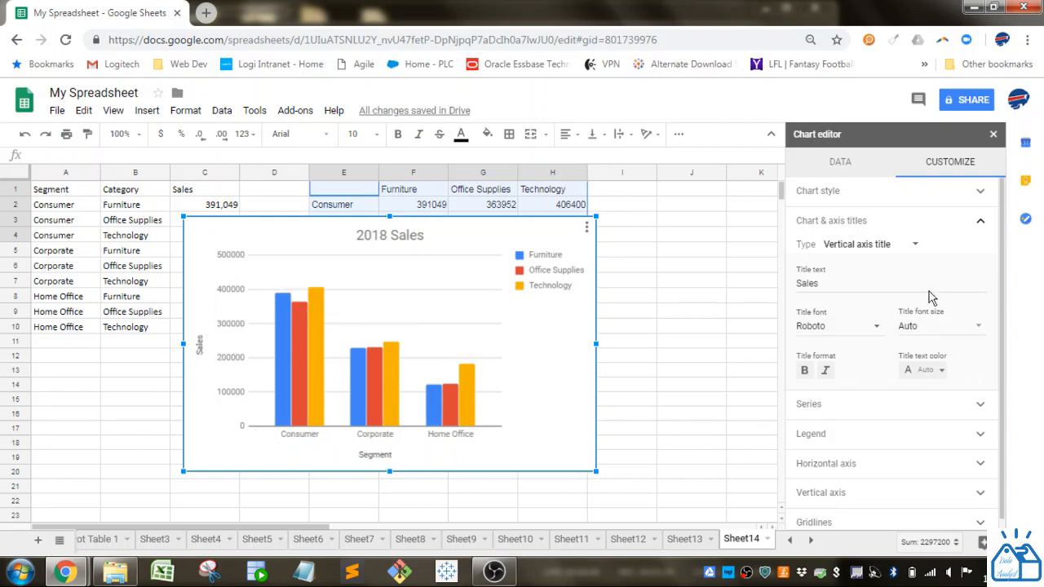
Try reversing the horizontal axis order and turn the reversal off again
left_click(870, 463)
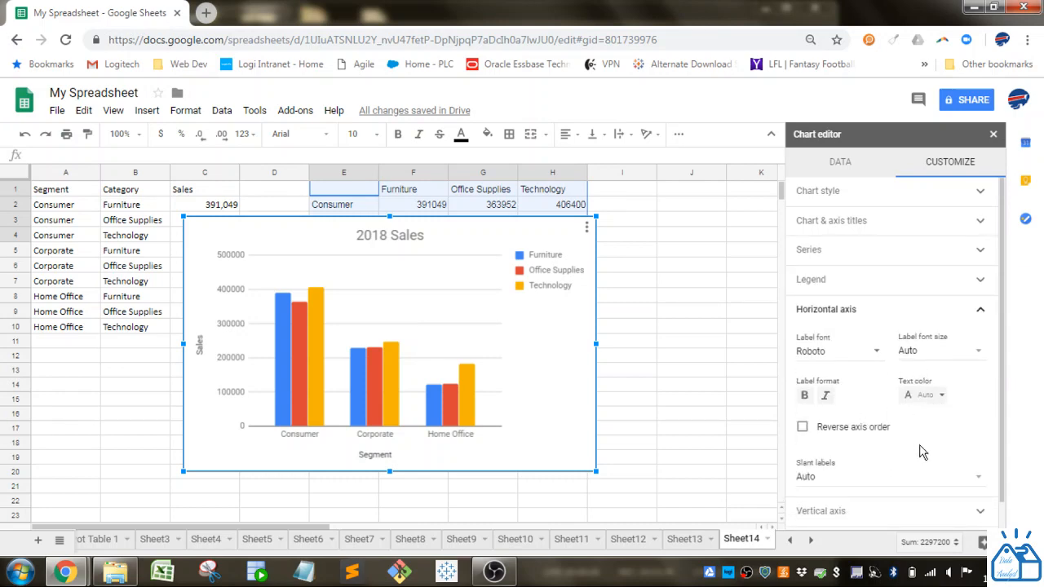
left_click(803, 427)
left_click(803, 428)
Set the major gridline count of the vertical axis to None and close the chart editor
scroll(932, 407, "down", 1)
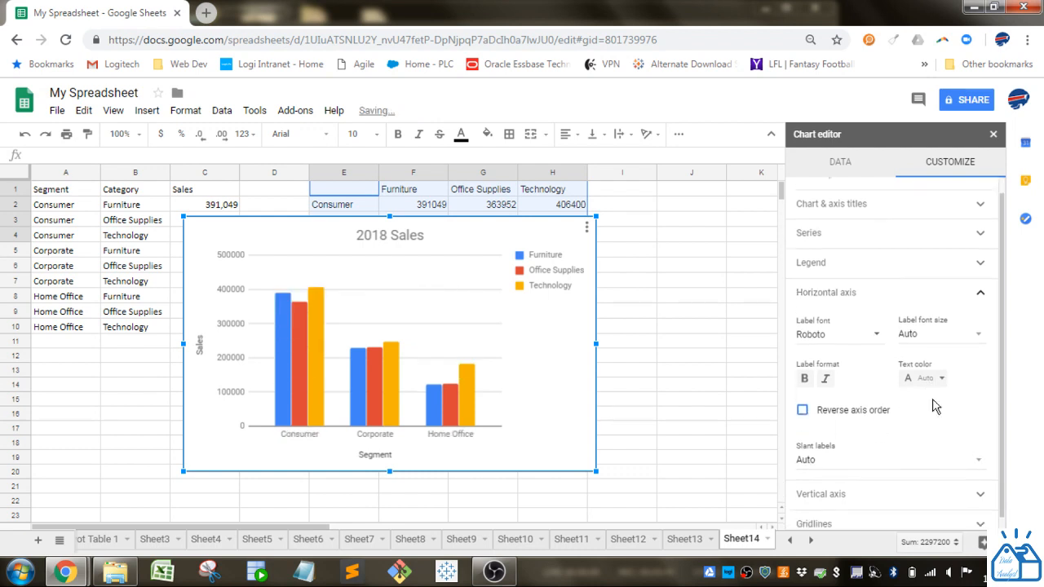
left_click(877, 481)
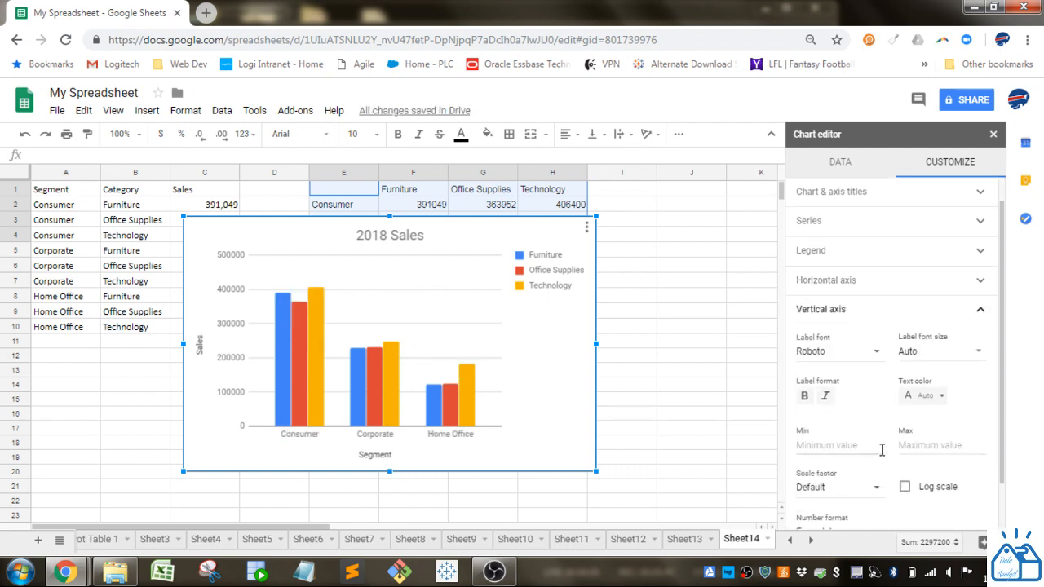
scroll(1002, 312, "down", 1)
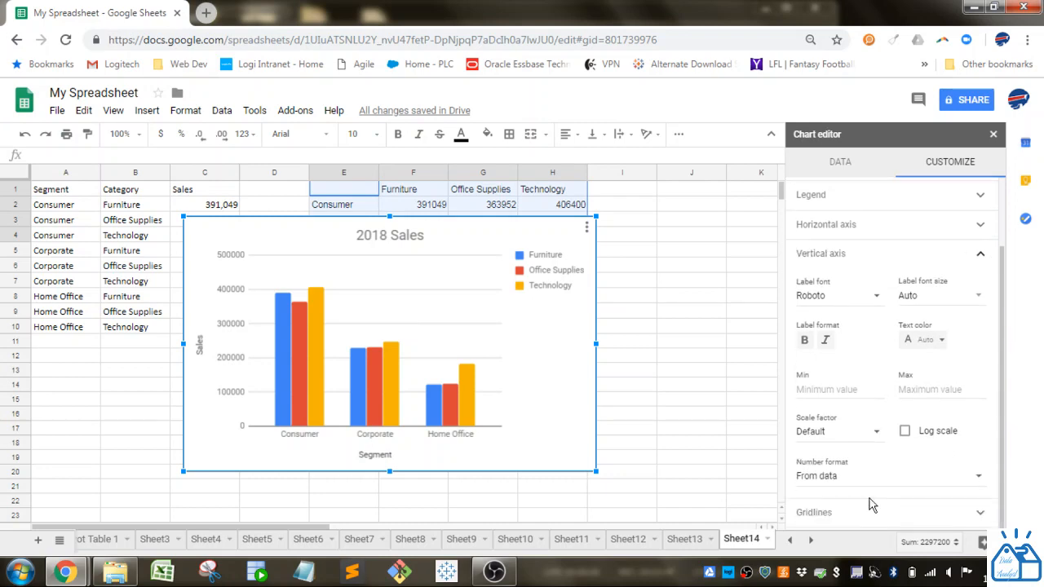
left_click(862, 514)
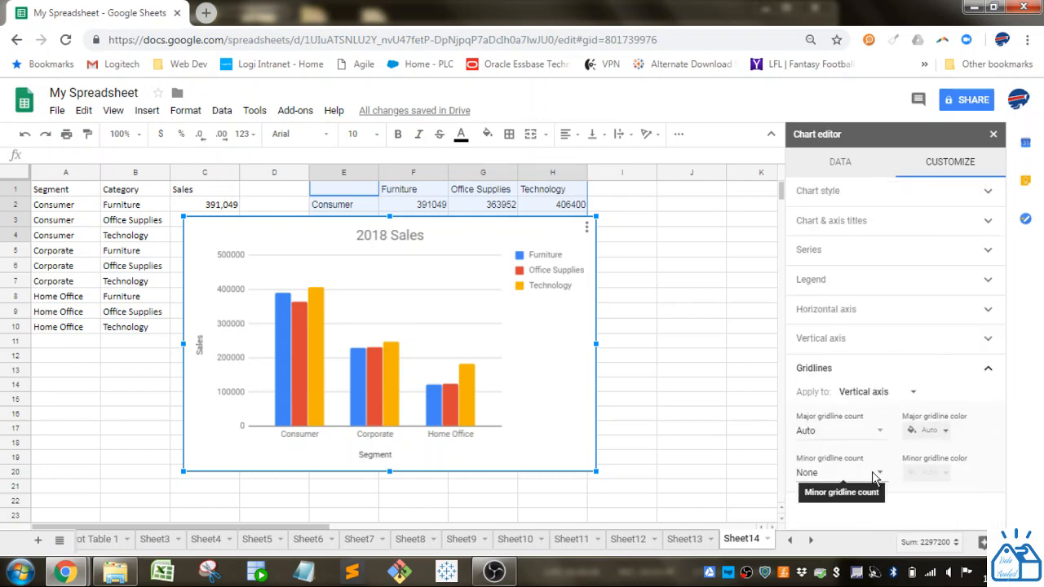
left_click(881, 431)
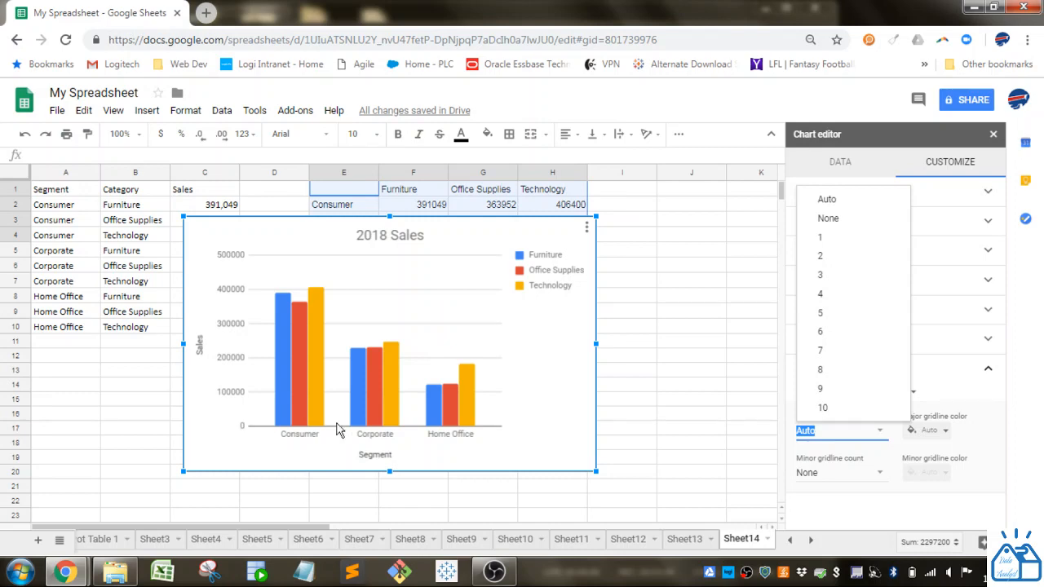
left_click(861, 225)
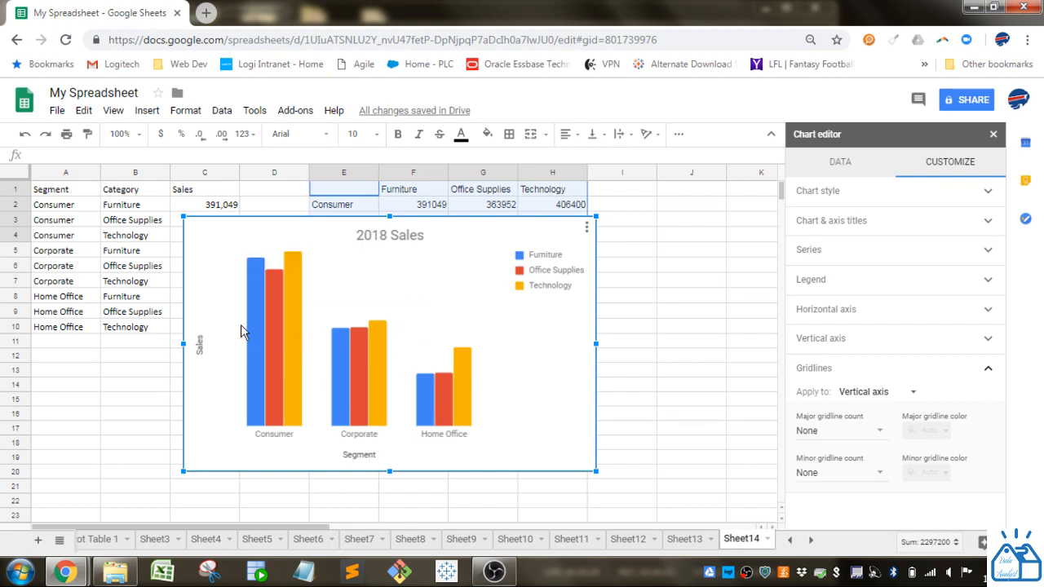
mouse_move(252, 313)
left_click(993, 134)
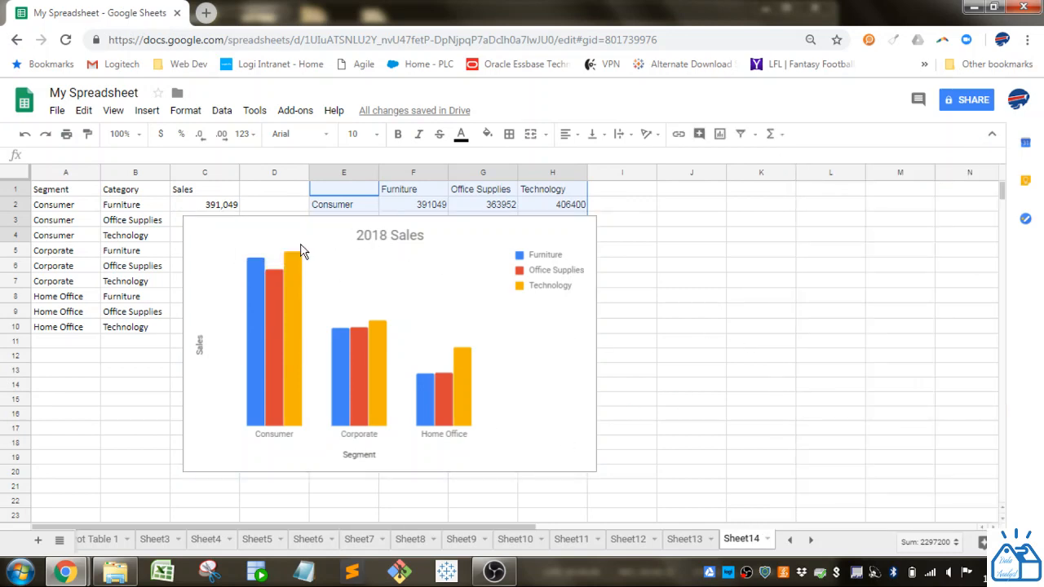